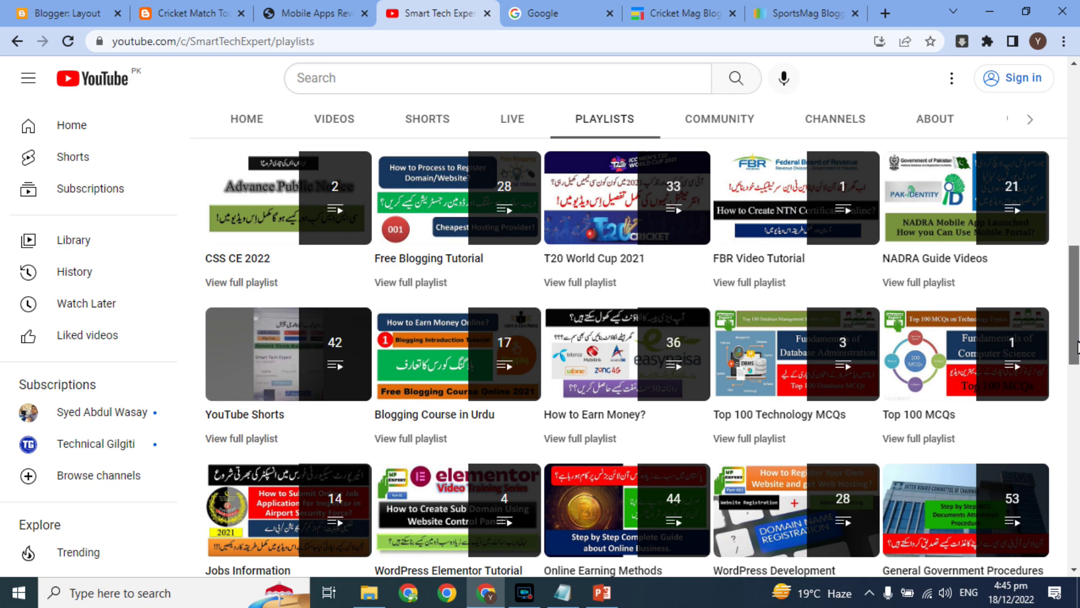
- Look over the Smart Tech Expert channel's playlists page and the article list on mobileapps.pk
drag(1077, 347, 1069, 112)
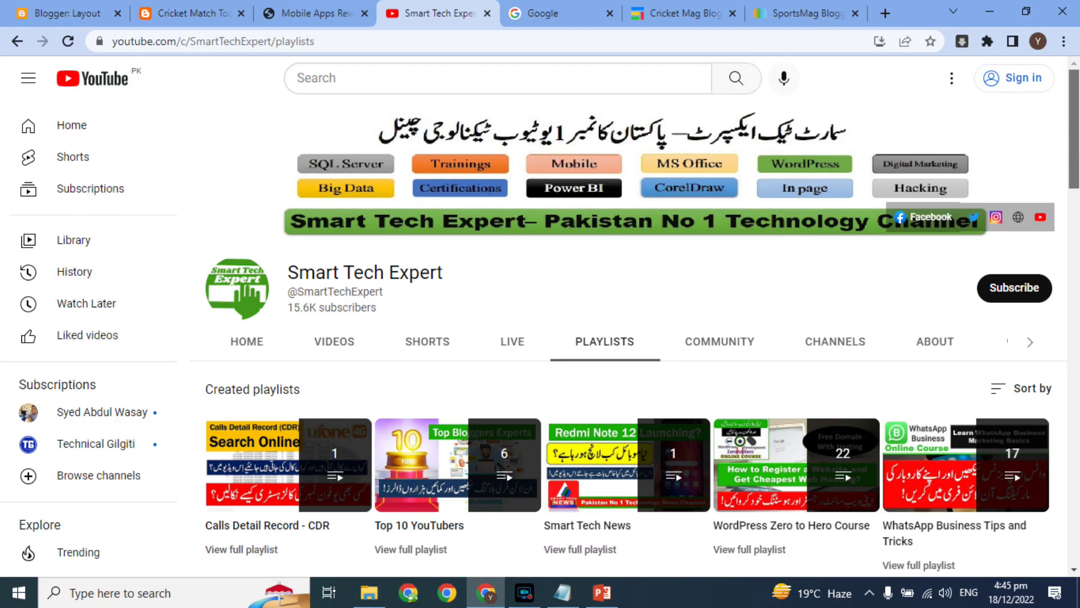
click(272, 4)
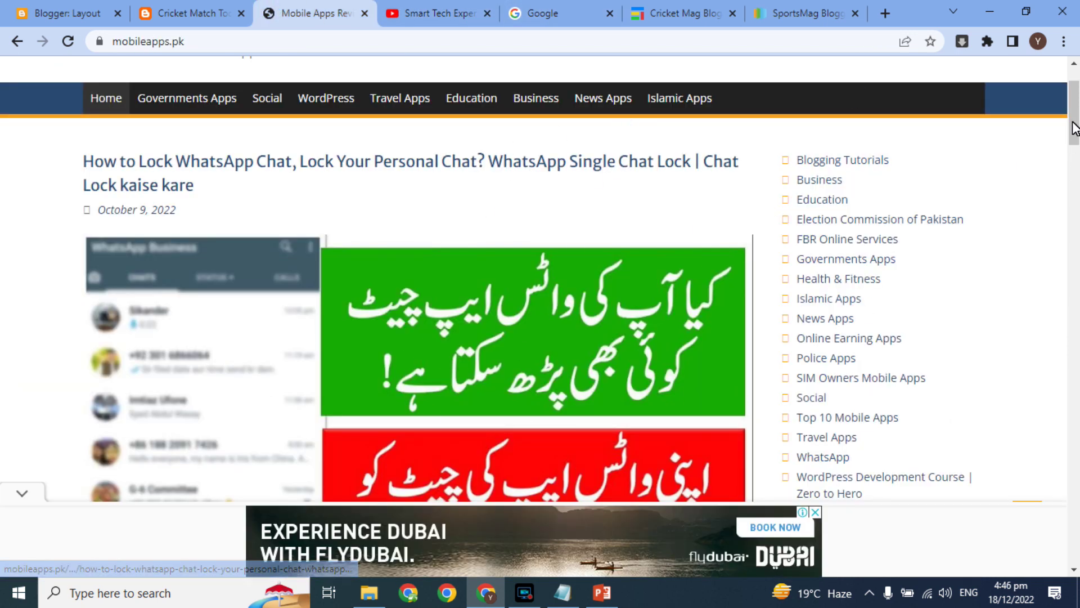
drag(1073, 125, 1075, 281)
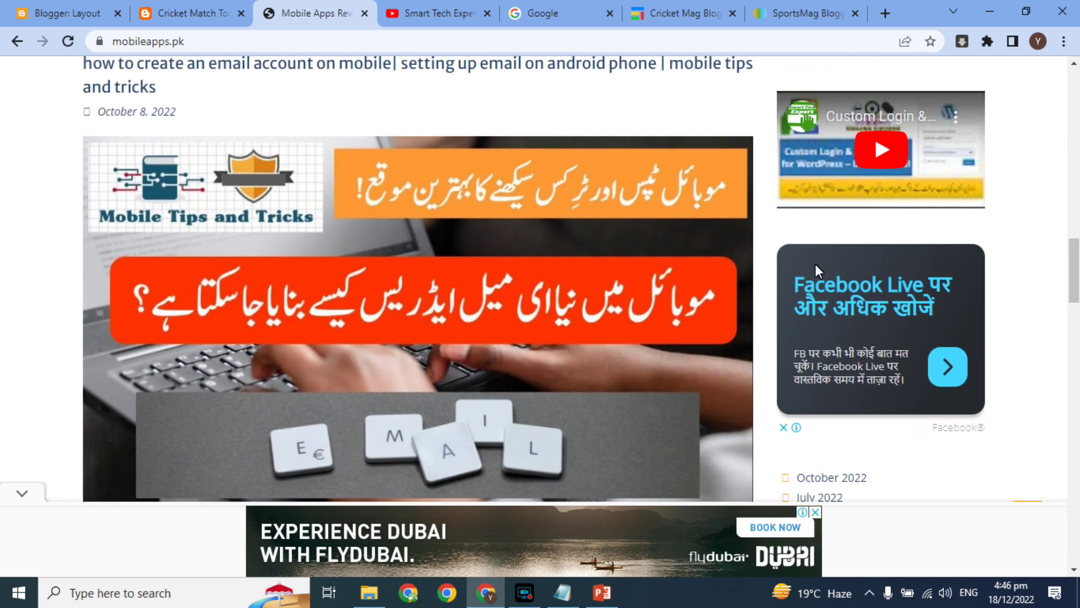
- View the live Cricket Match Today blog and look over its front page
click(87, 12)
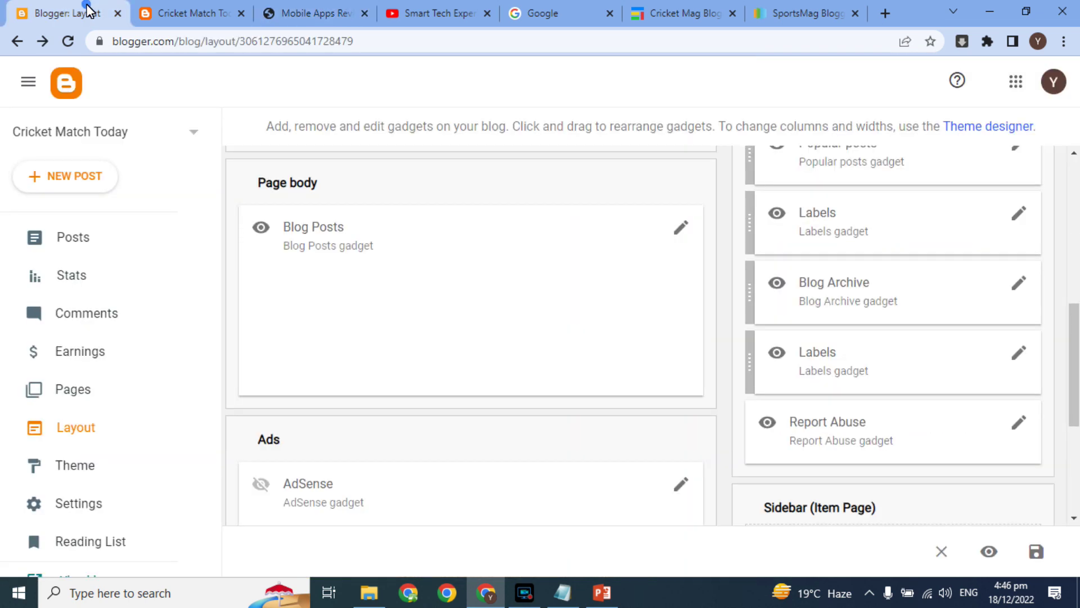
click(163, 11)
drag(1075, 157, 1044, 106)
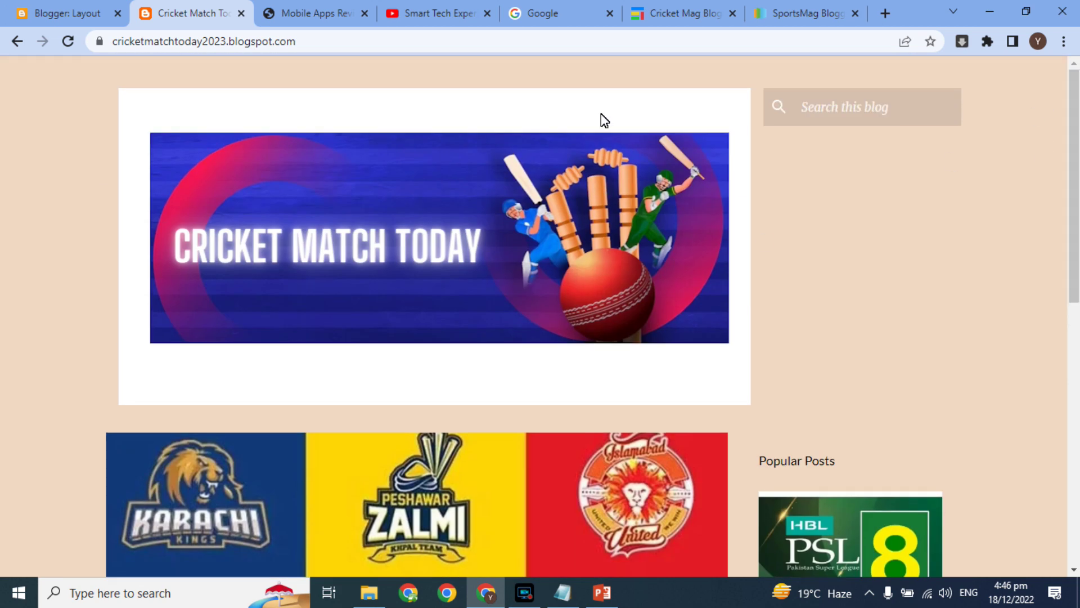
- Return to the Cricket Match Today dashboard in Blogger and open its theme settings
click(84, 13)
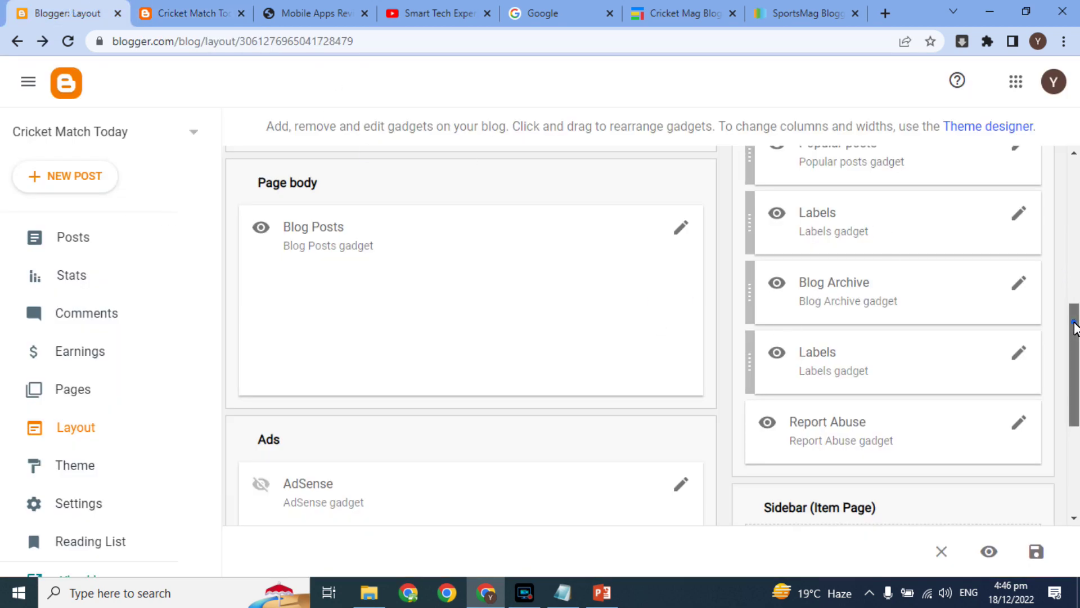
scroll(1069, 309, up, 10)
click(90, 470)
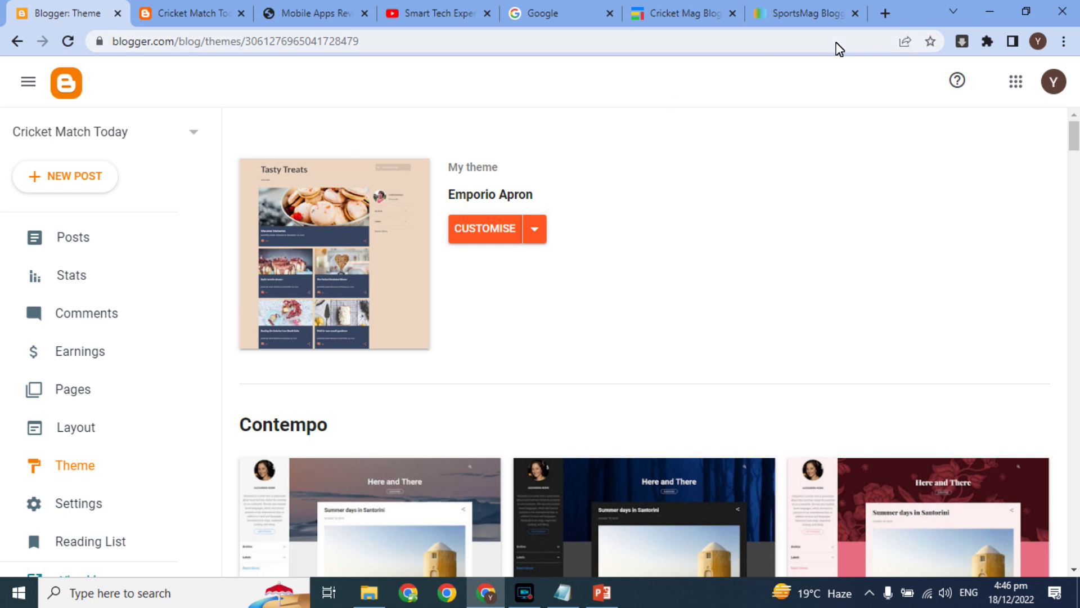
- Open todaysmartnews.com in a new browser tab to view its design
click(885, 13)
text(tod)
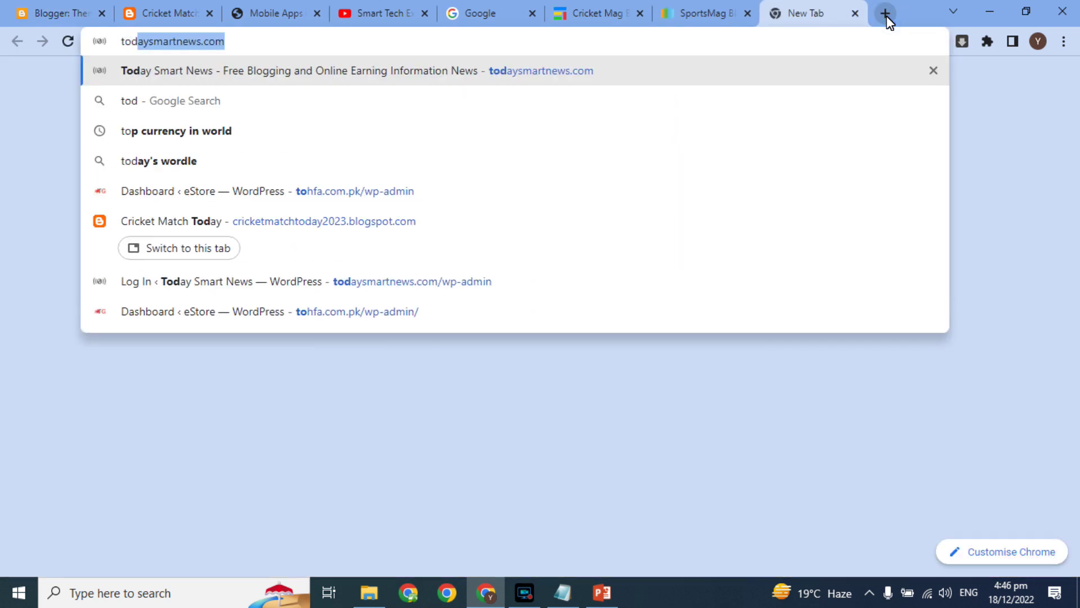
key(Return)
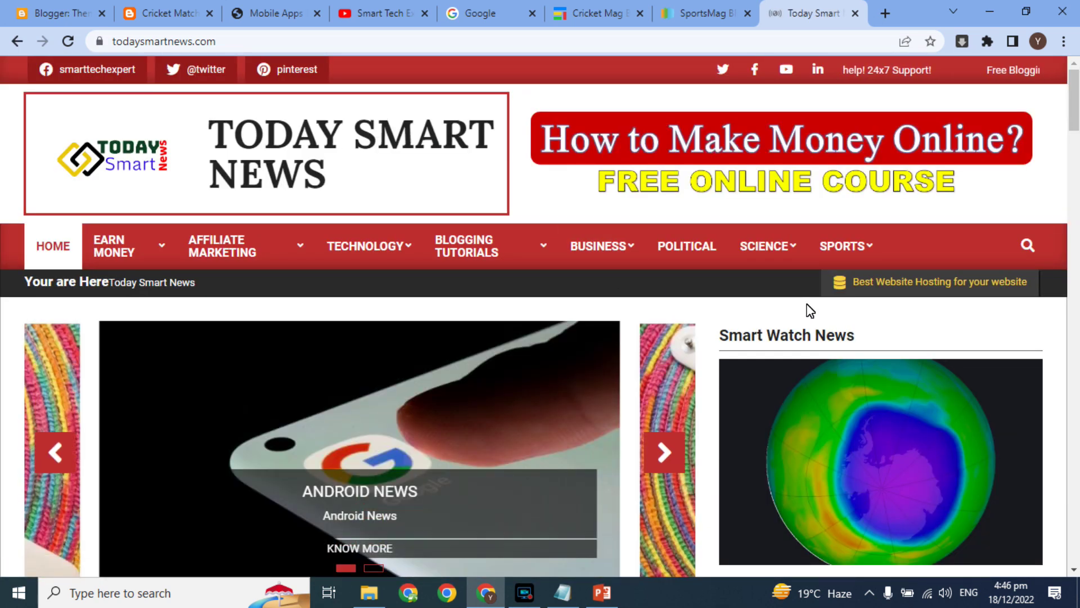
- Search Google for "sports blogger theme"
click(501, 11)
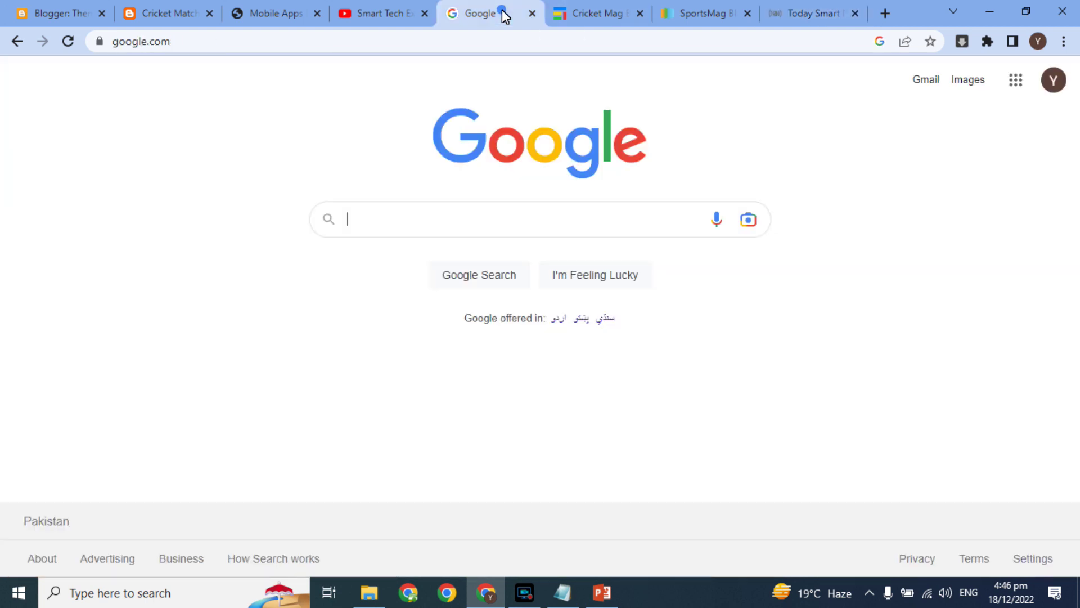
text(sports)
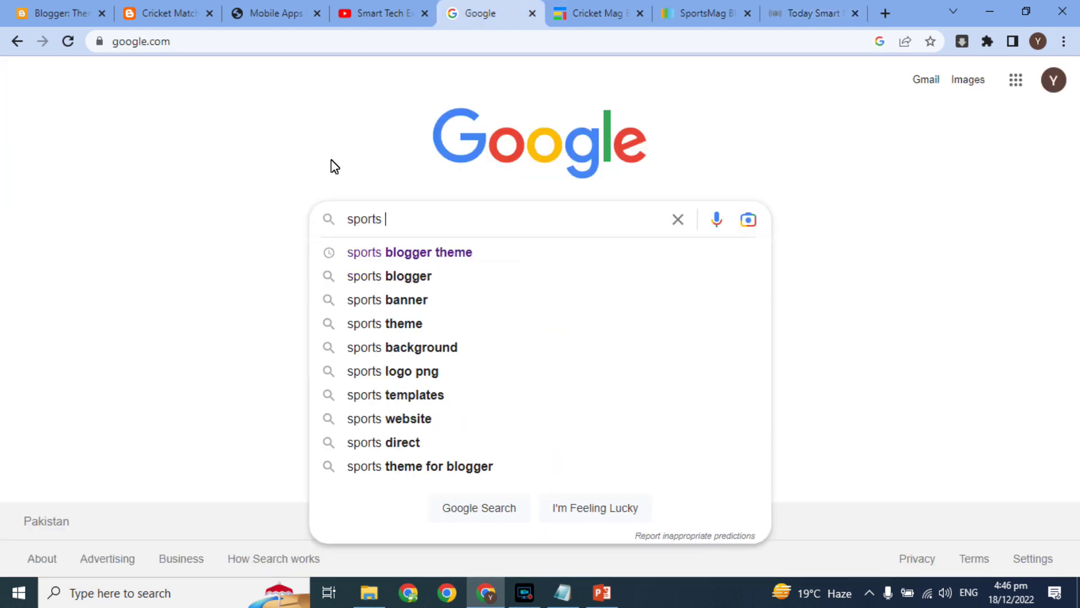
key(Down)
key(Return)
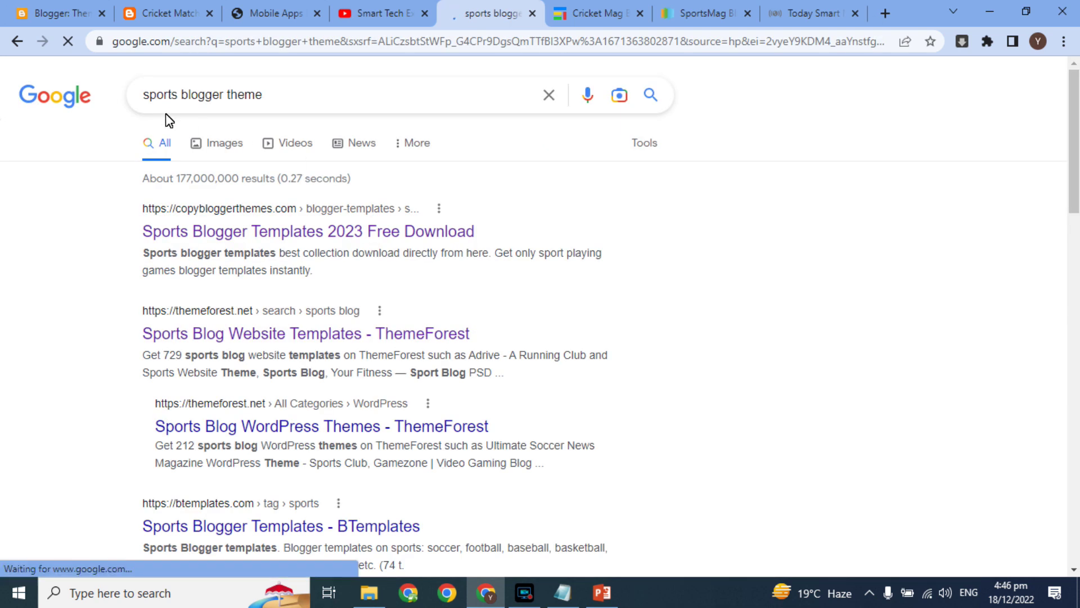
- Change the Google search to "cricket blogger theme" and run it
double_click(151, 95)
key(BackSpace)
text(cricket)
key(Return)
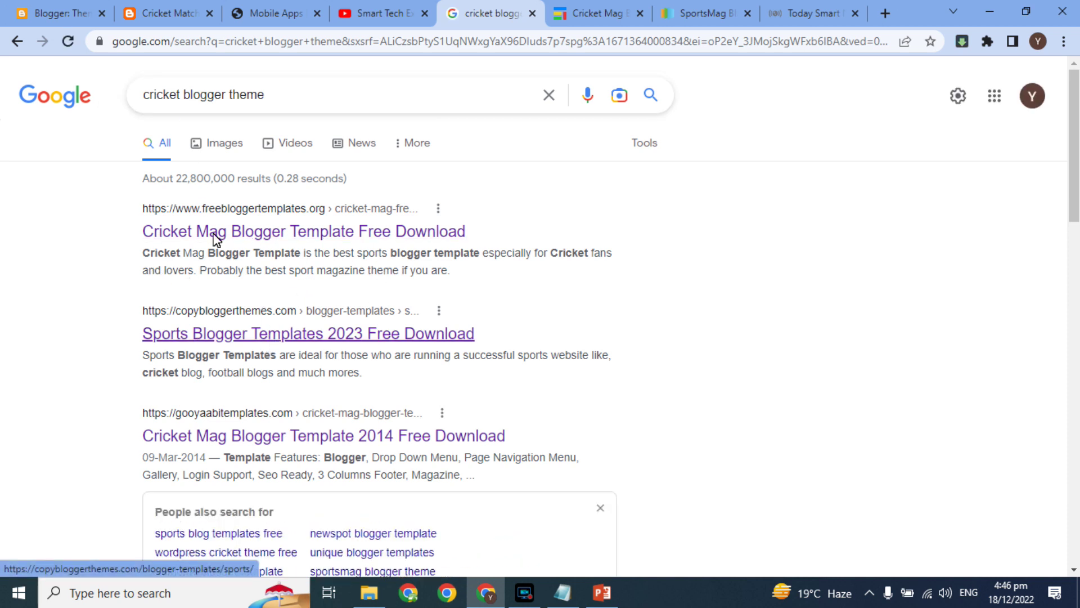
- Replace the search wording with "free blogger theme" and run the Google search
click(266, 338)
click(186, 101)
key(BackSpace)
key(BackSpace)
key(BackSpace)
key(BackSpace)
key(BackSpace)
key(BackSpace)
key(BackSpace)
key(BackSpace)
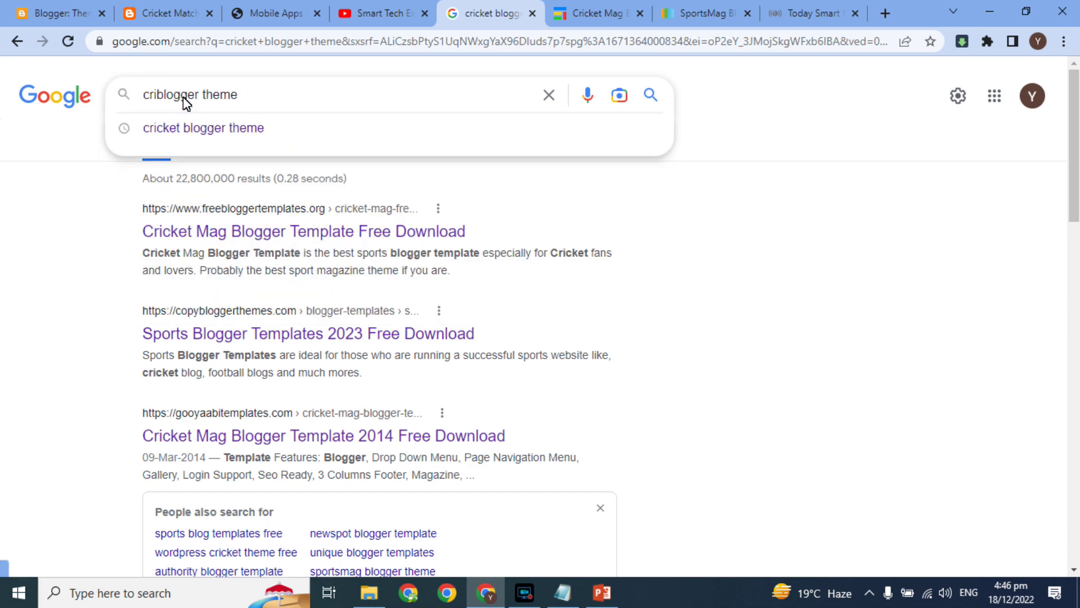
text(free)
key(Return)
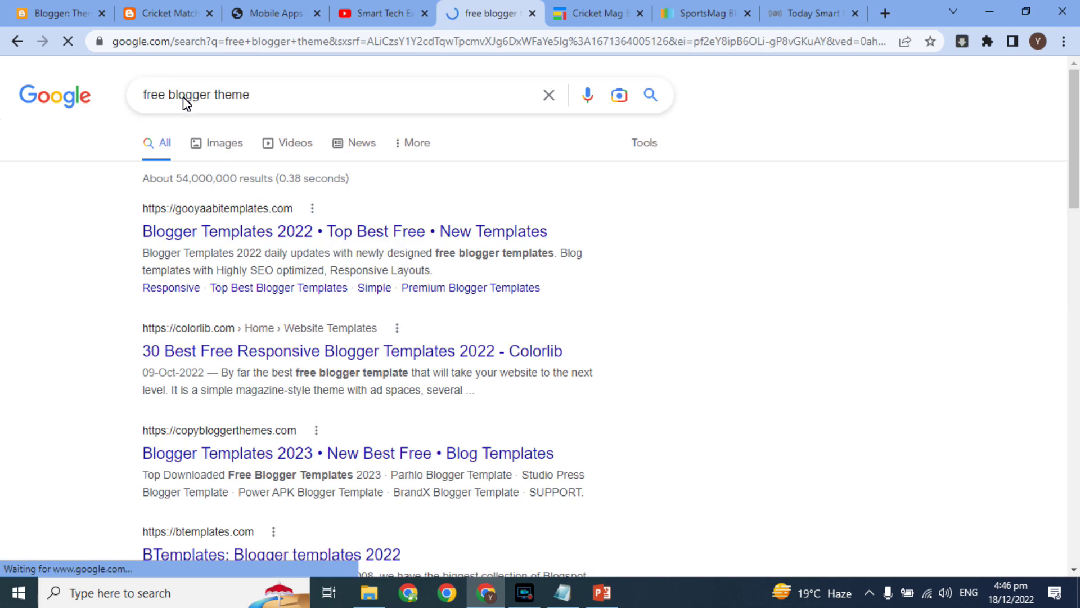
- Open the gooyaabitemplates.com search result in a new tab and switch to it
right_click(259, 238)
click(315, 250)
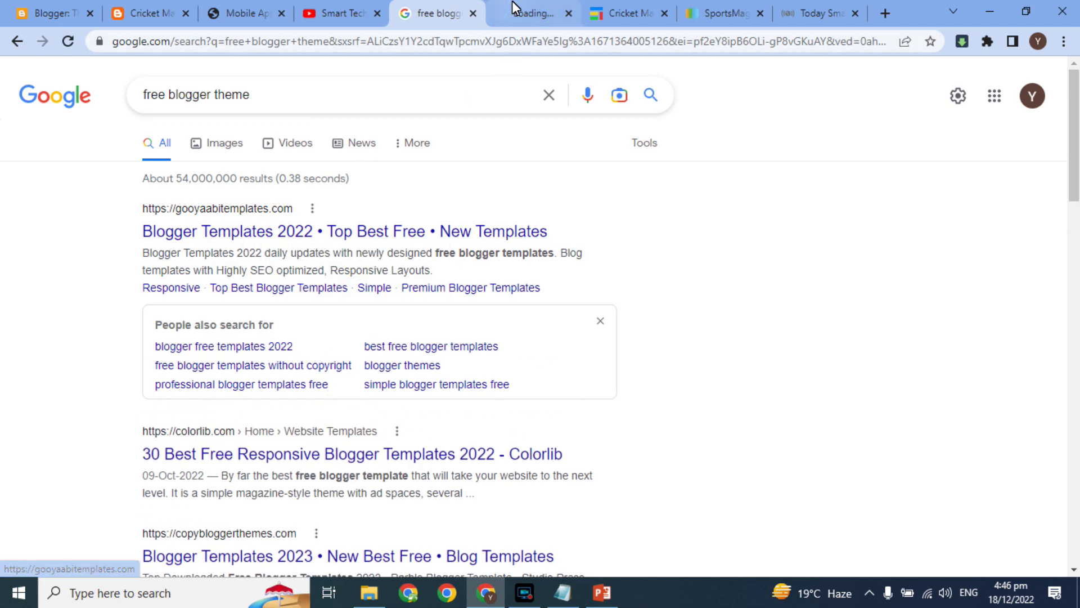
click(512, 12)
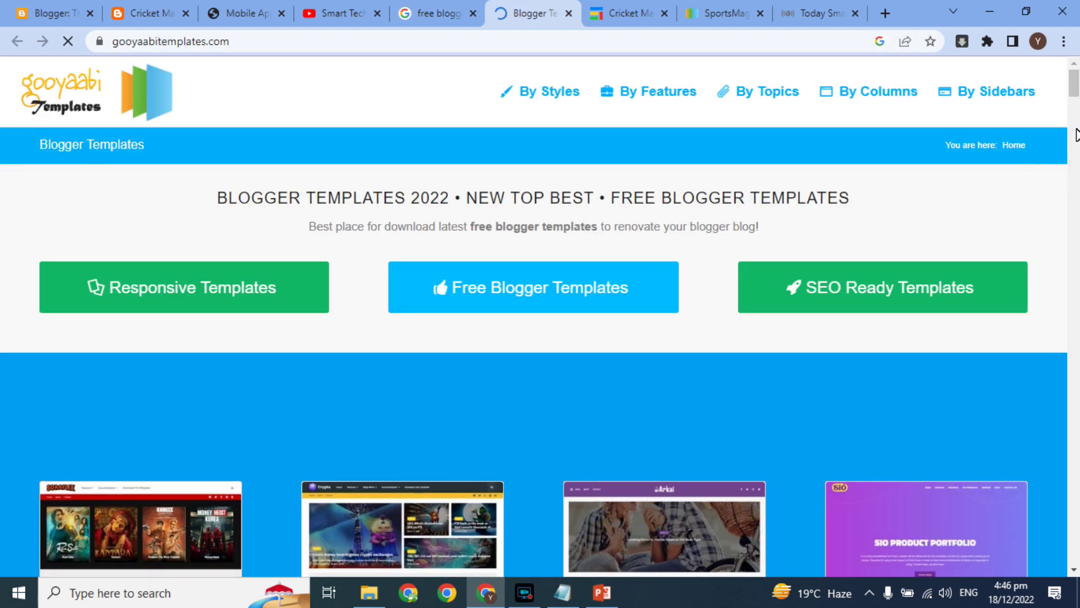
- Browse the gallery of free Blogger templates and open the Ezzy template's page to view its preview image
drag(1076, 93, 1076, 170)
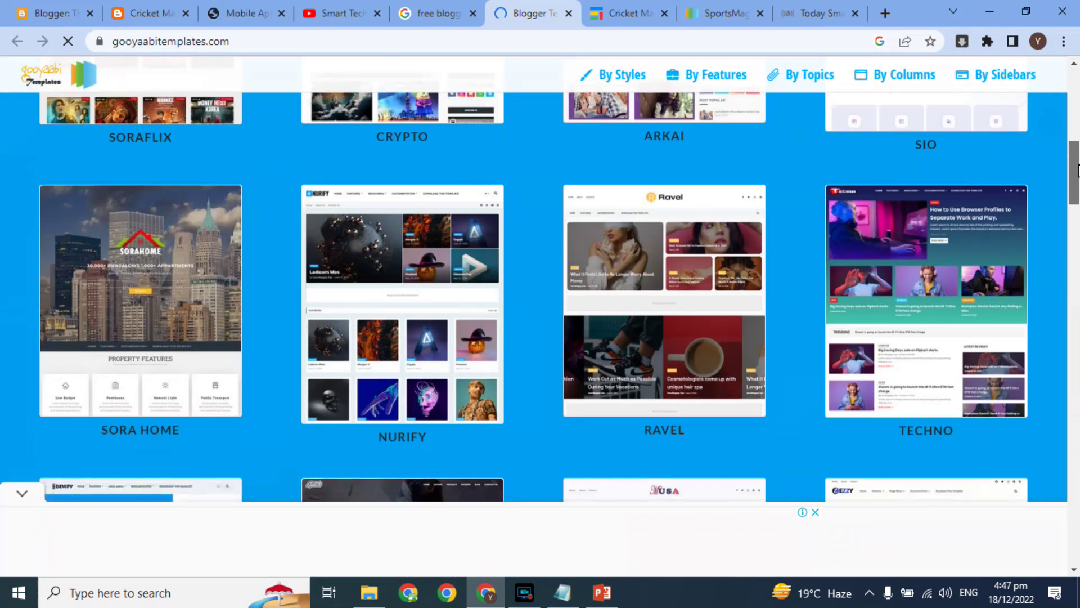
drag(1075, 188, 1076, 231)
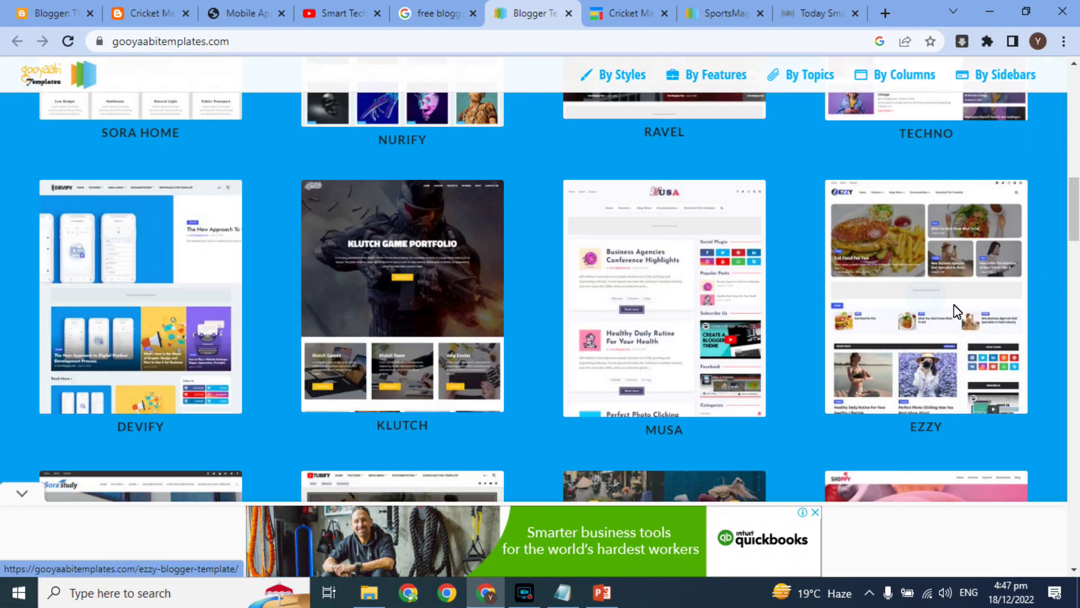
click(924, 310)
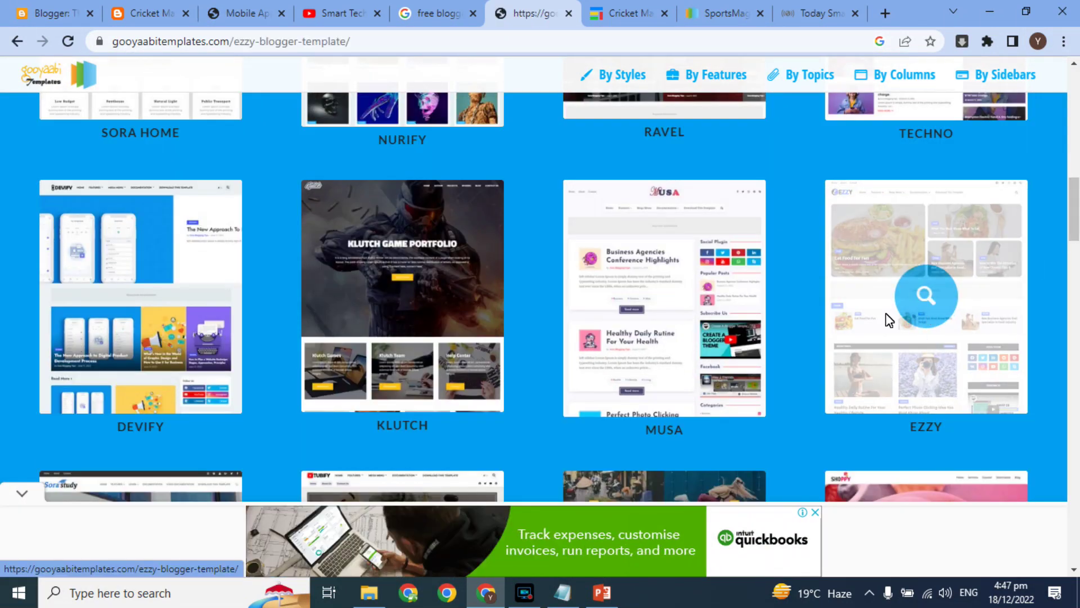
scroll(267, 354, down, 6)
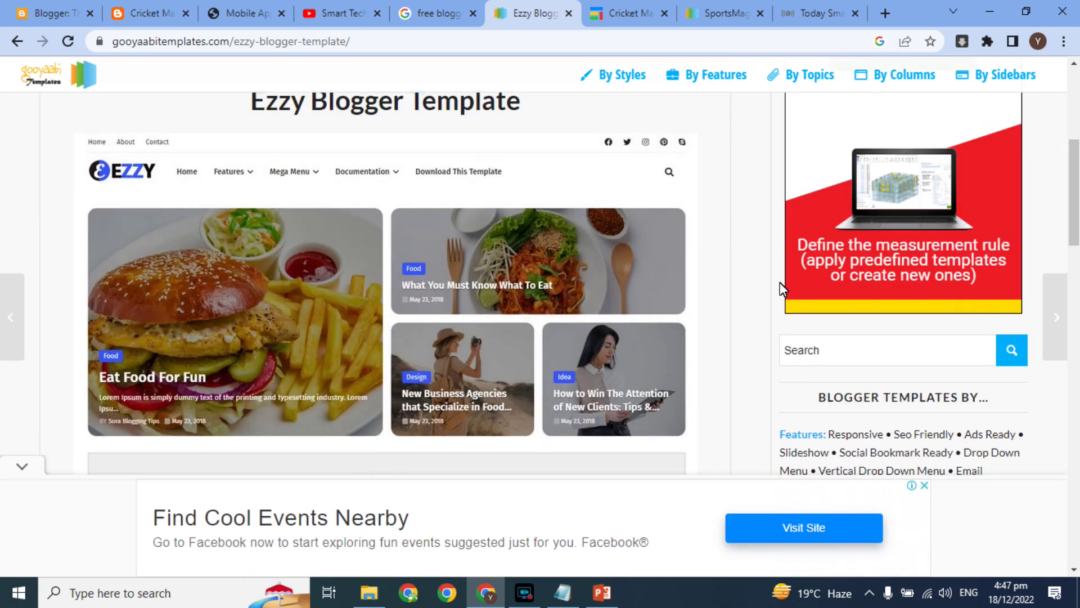
- Examine the Cricket Mag Blogger Template page on freebloggertemplates.org, including its screenshot, demo and download options
click(636, 13)
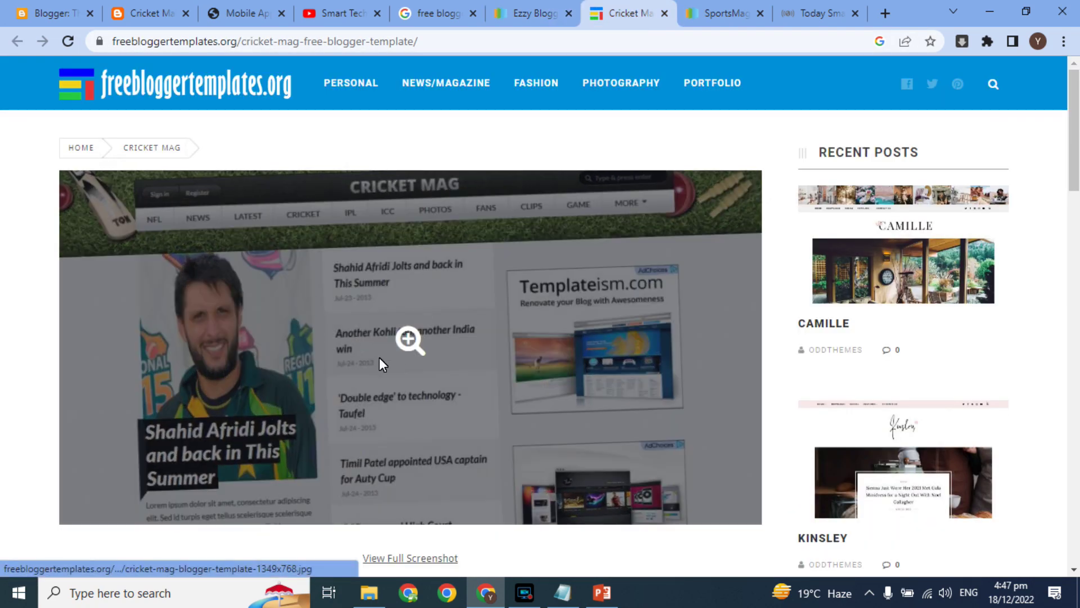
scroll(1074, 100, down, 2)
scroll(1074, 100, down, 3)
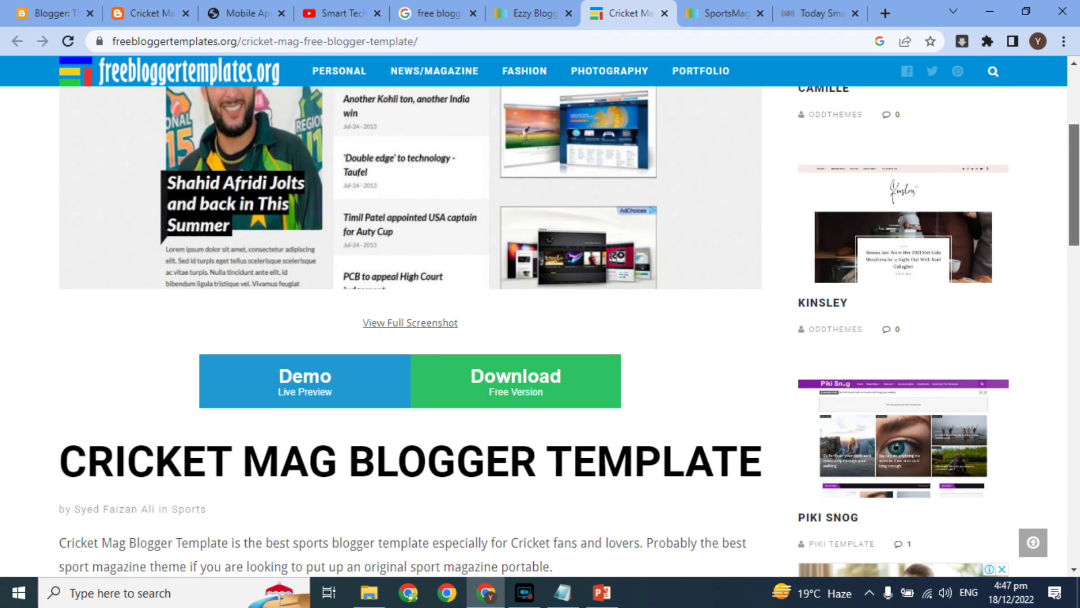
scroll(570, 332, down, 4)
scroll(569, 332, up, 3)
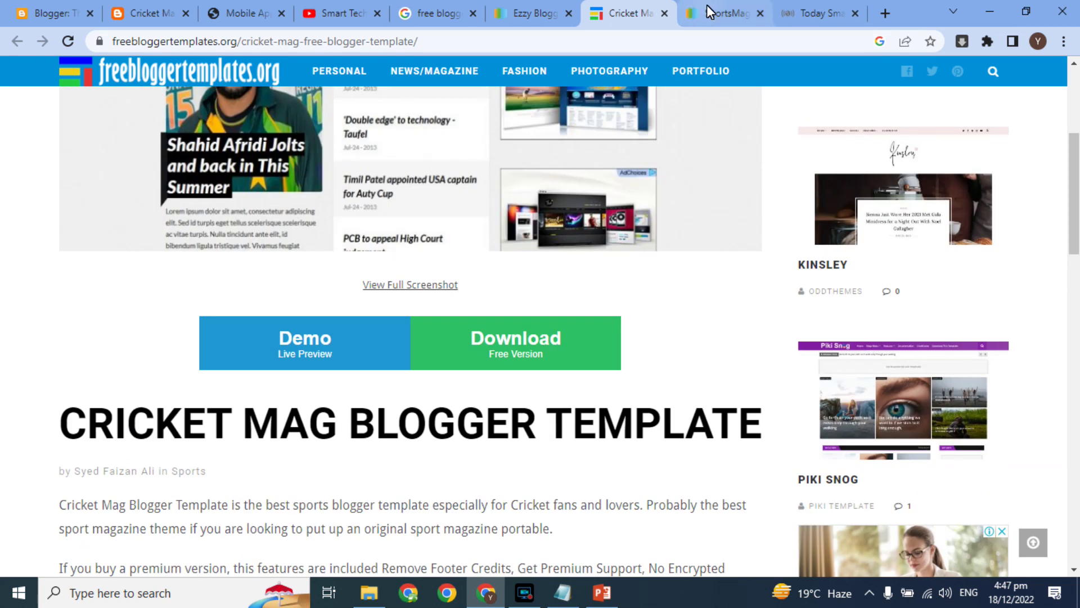
- Examine the SportsMag Blogger Template page, from its preview image to the live preview and download options
click(708, 12)
drag(1076, 204, 1075, 149)
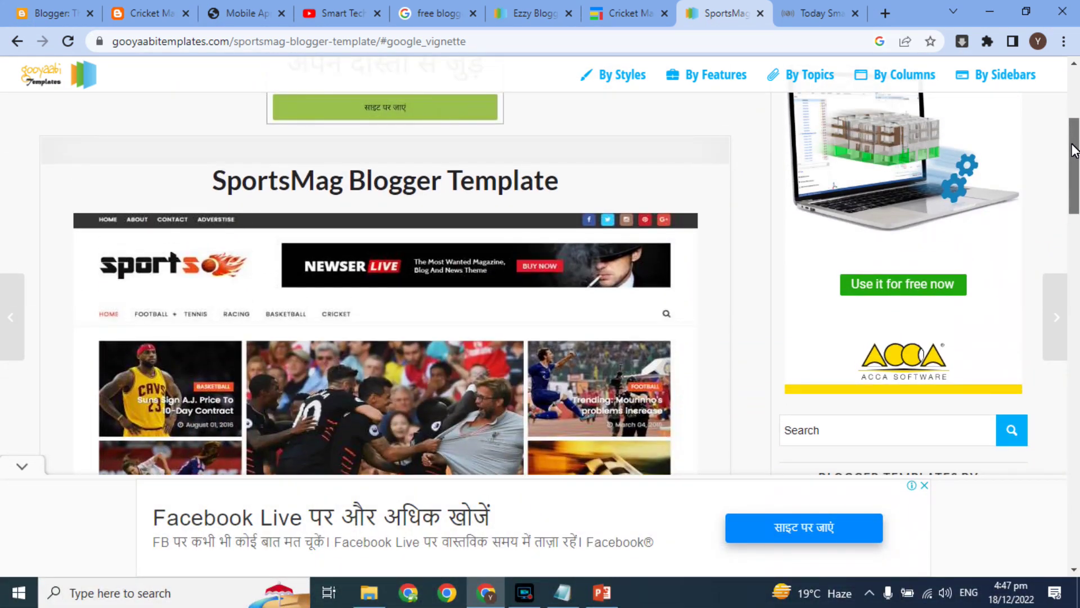
scroll(431, 337, down, 3)
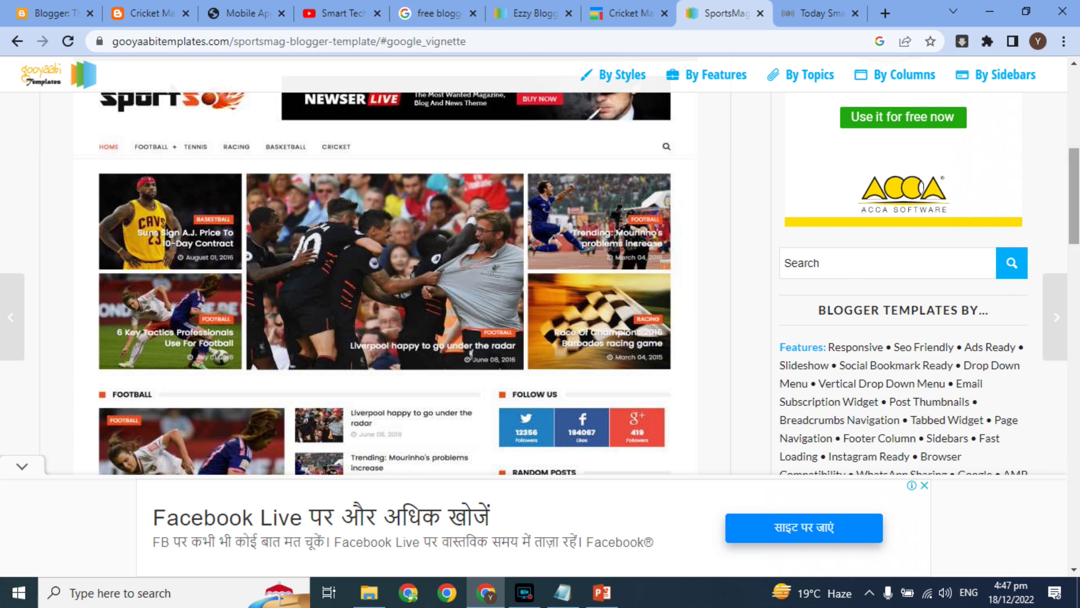
drag(1076, 197, 1075, 267)
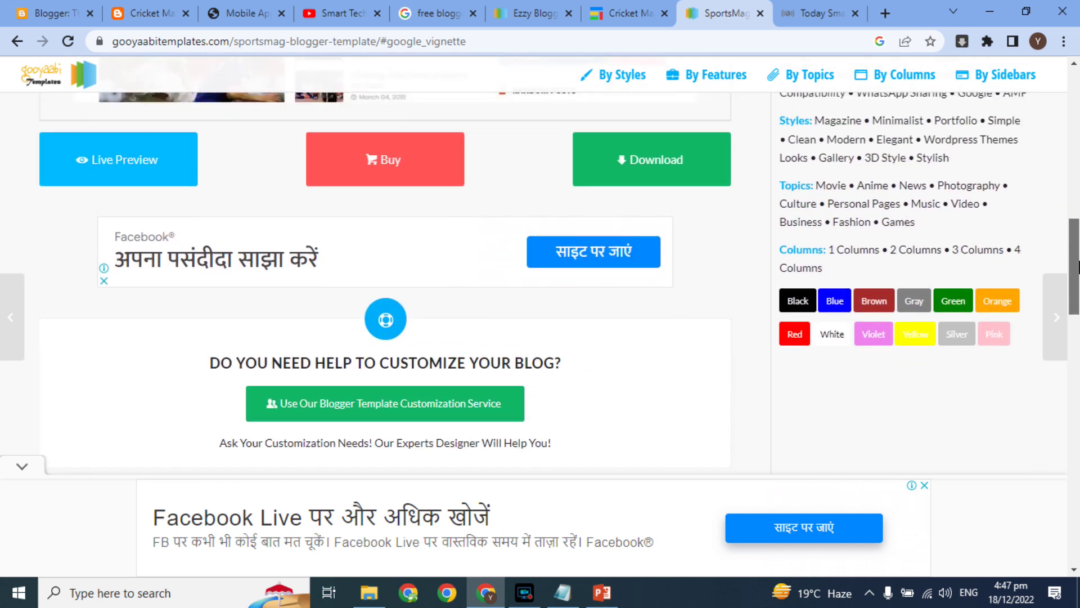
- Open the SportsMag template's live preview in a new tab and view it
right_click(154, 166)
click(169, 175)
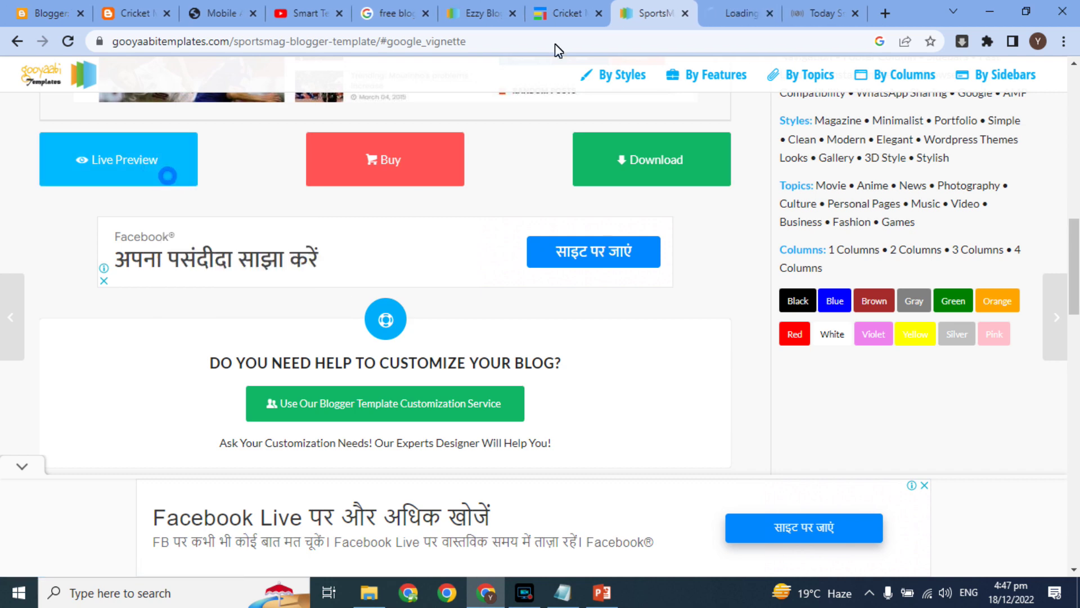
click(735, 9)
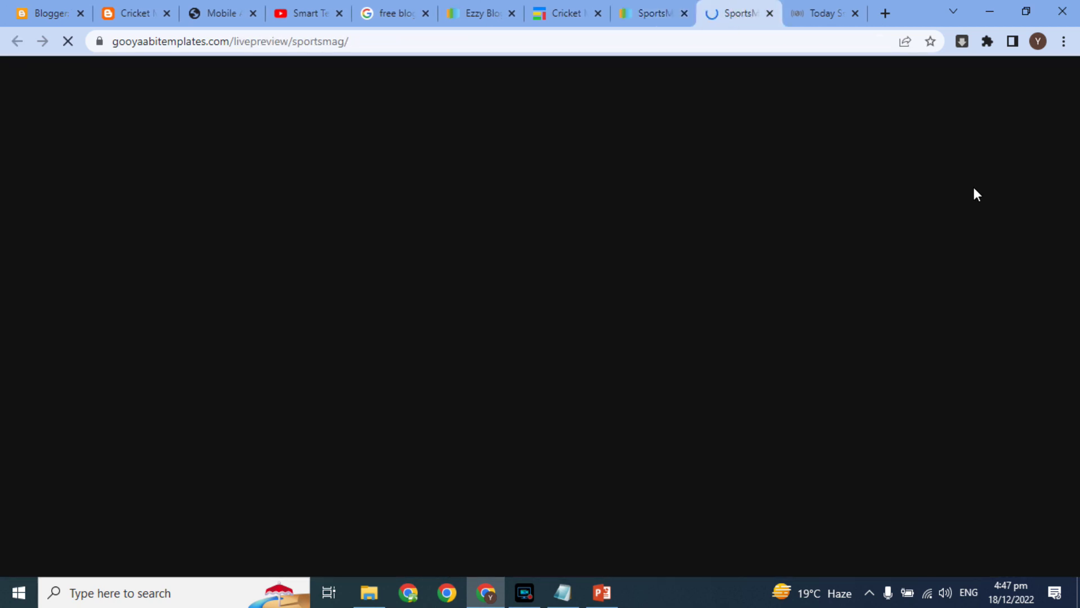
click(651, 9)
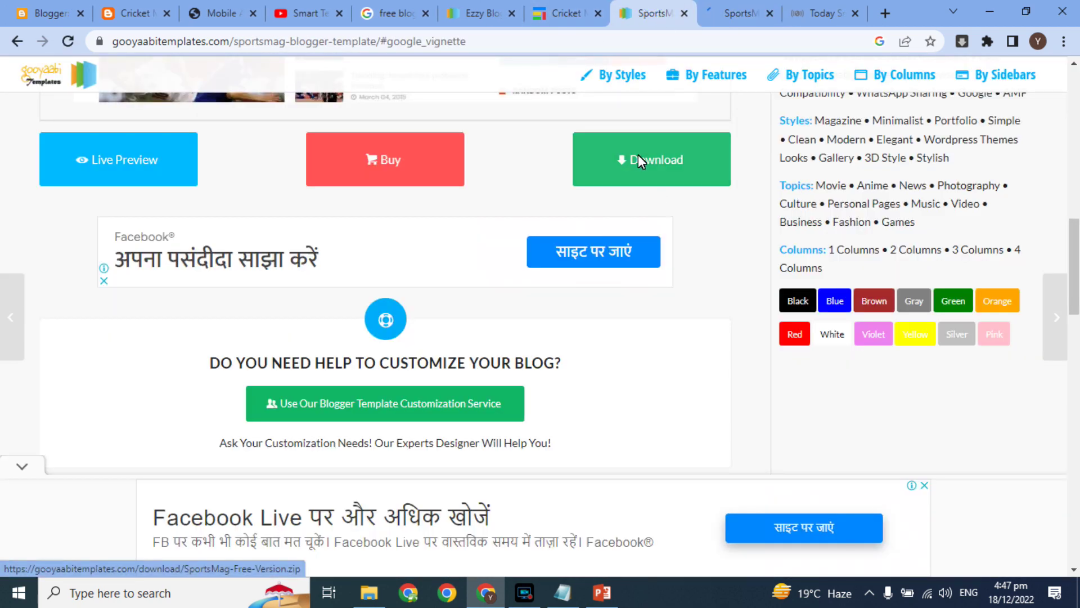
click(729, 12)
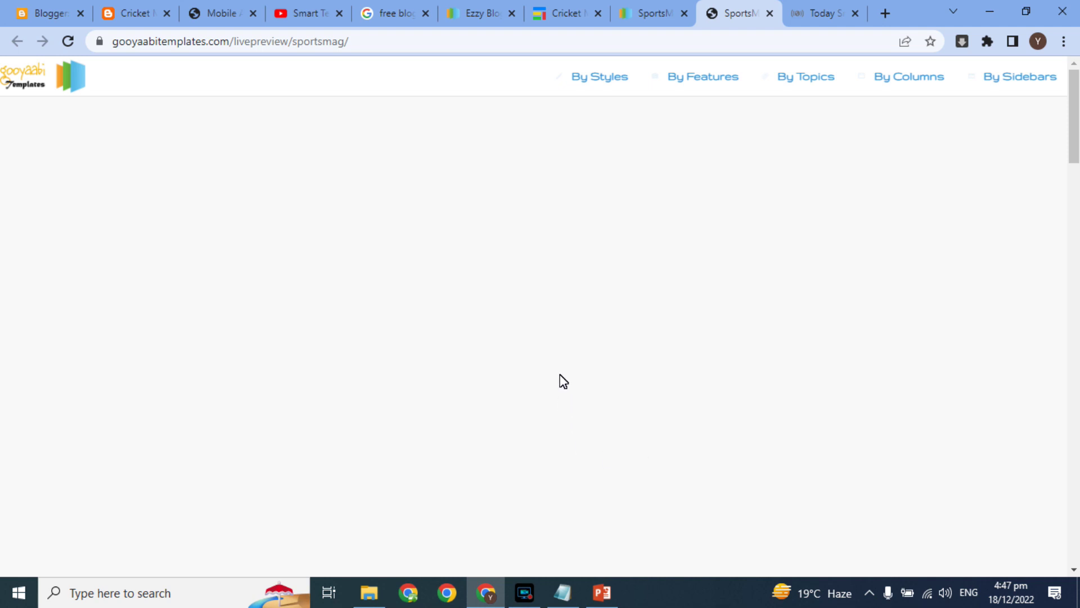
- Switch to File Explorer and check the SportsMag-Free-Version folder and the downloaded archives in Downloads
click(370, 593)
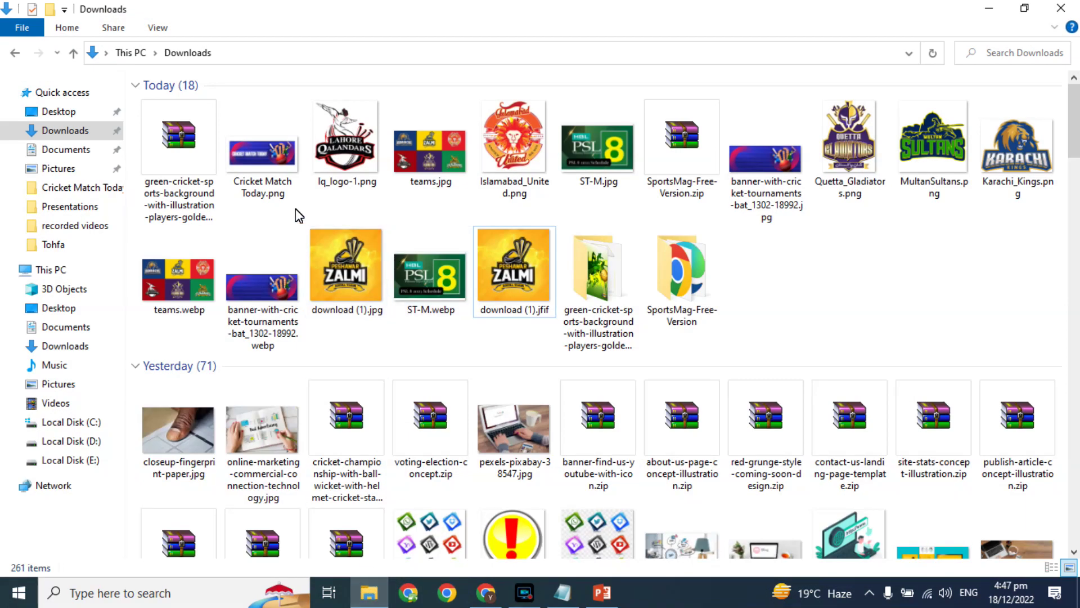
click(607, 276)
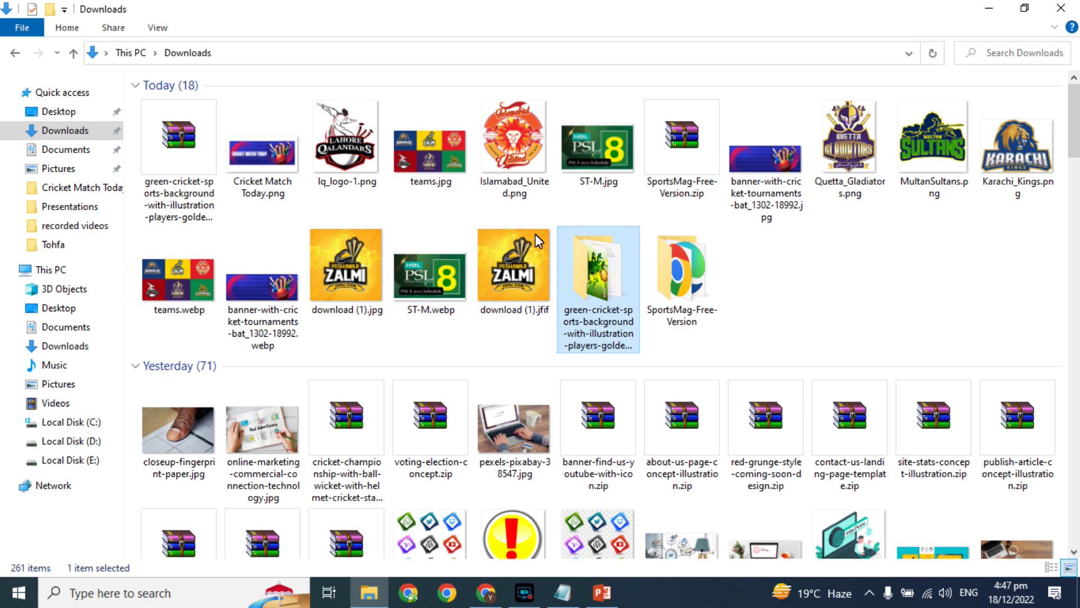
double_click(692, 272)
drag(301, 224, 194, 90)
click(192, 53)
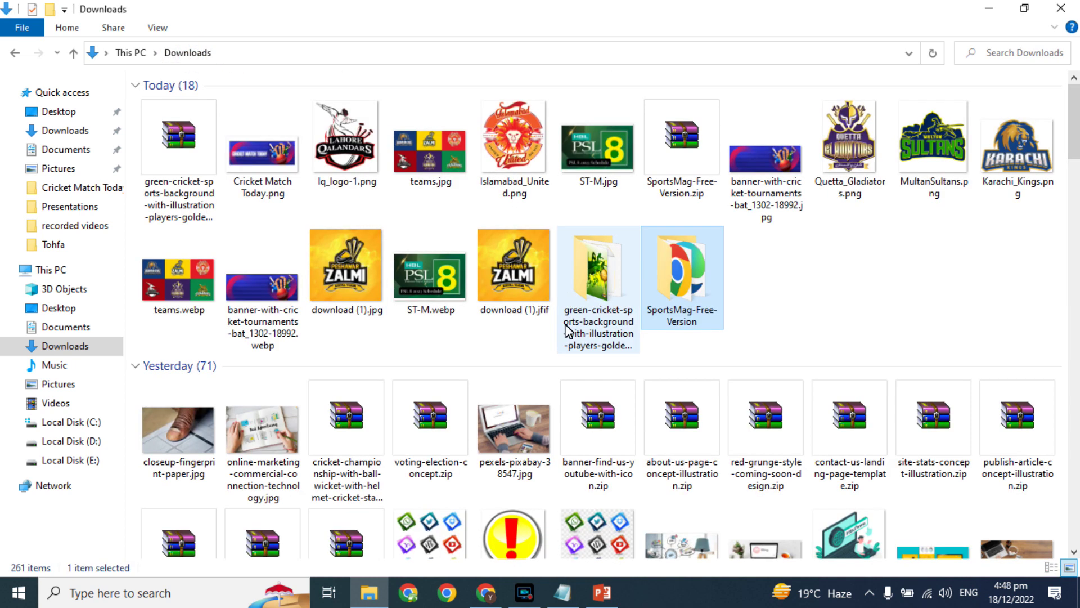
click(165, 176)
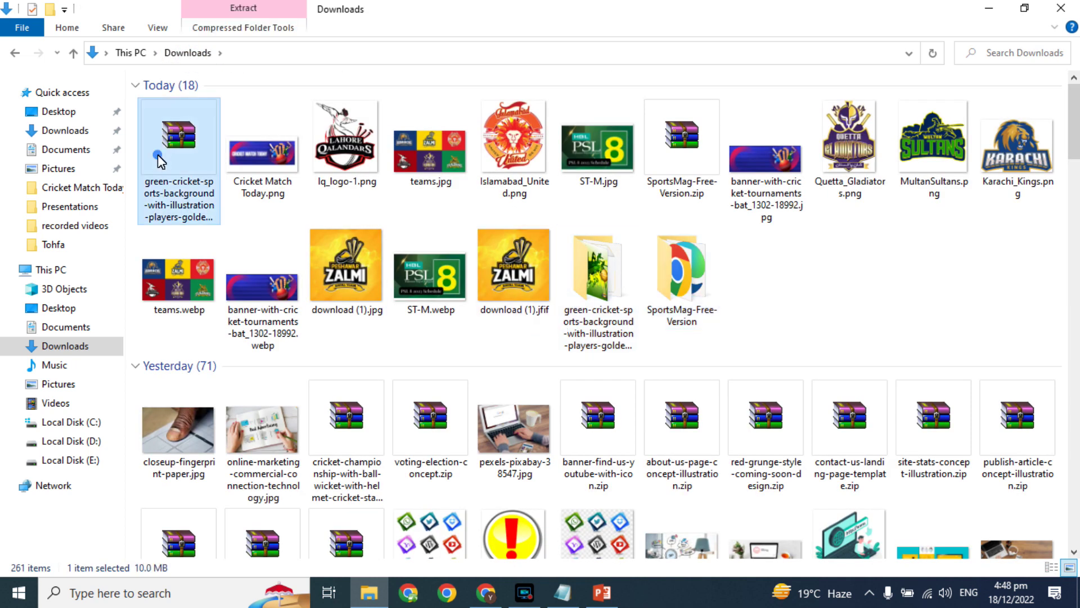
- Open SportsMag Free Version.xml from the SportsMag-Free-Version folder in Notepad and copy its entire code
double_click(671, 288)
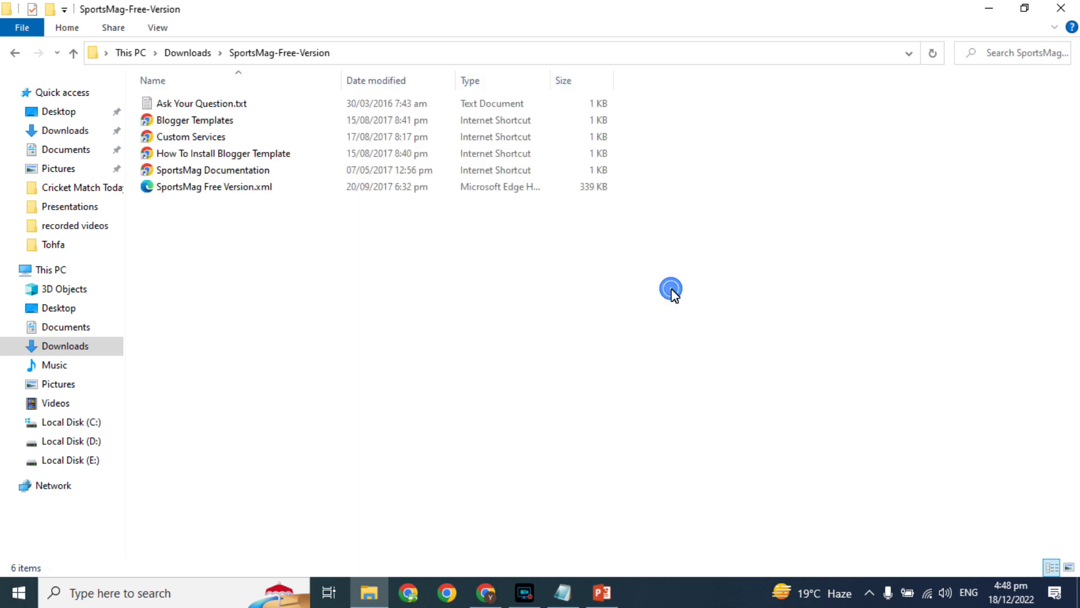
drag(359, 309, 187, 31)
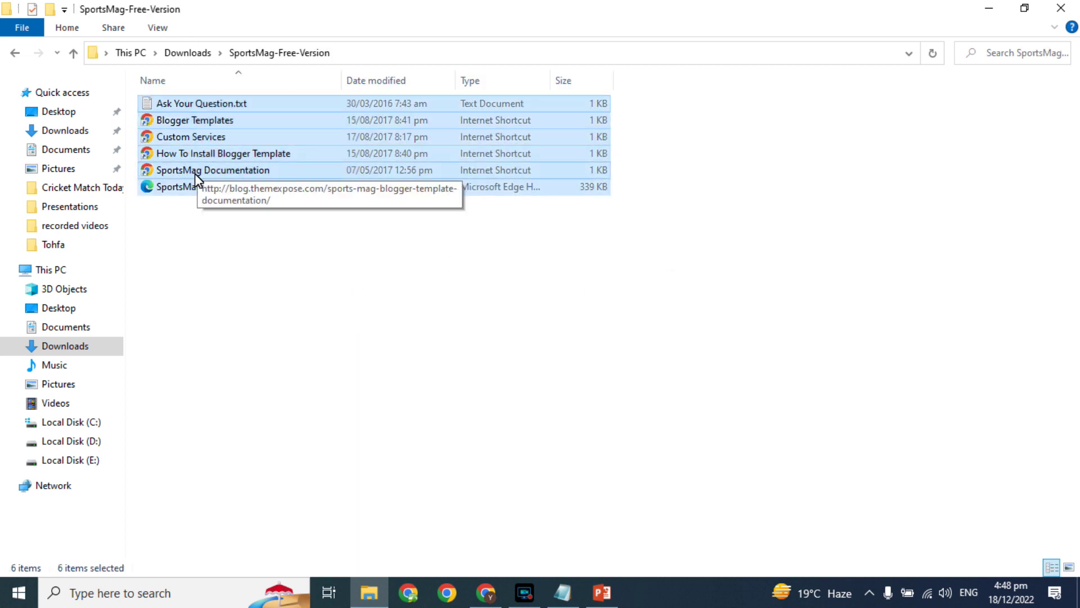
click(187, 188)
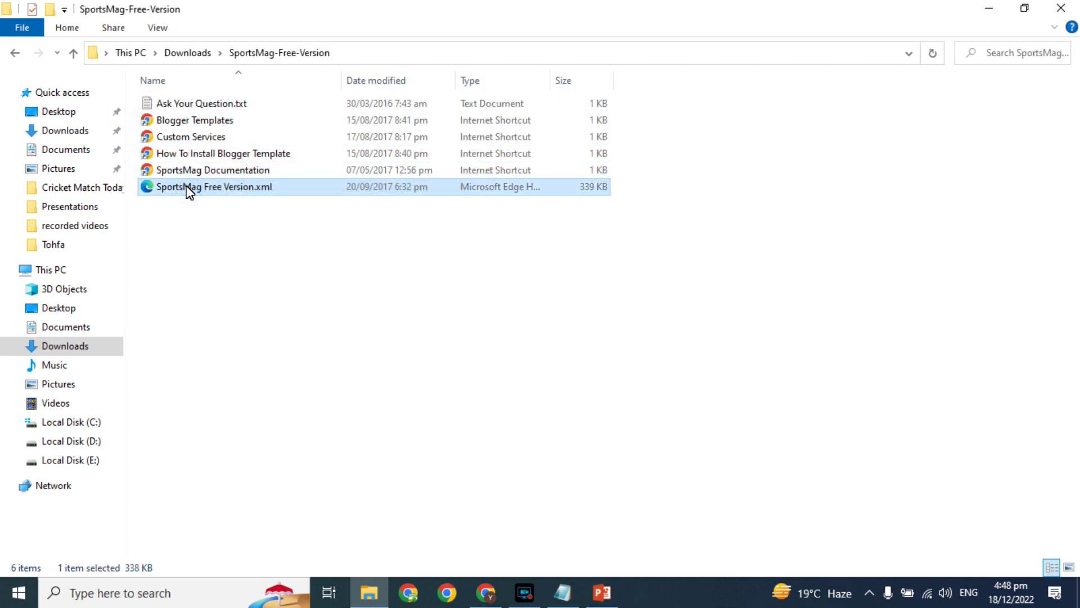
right_click(188, 192)
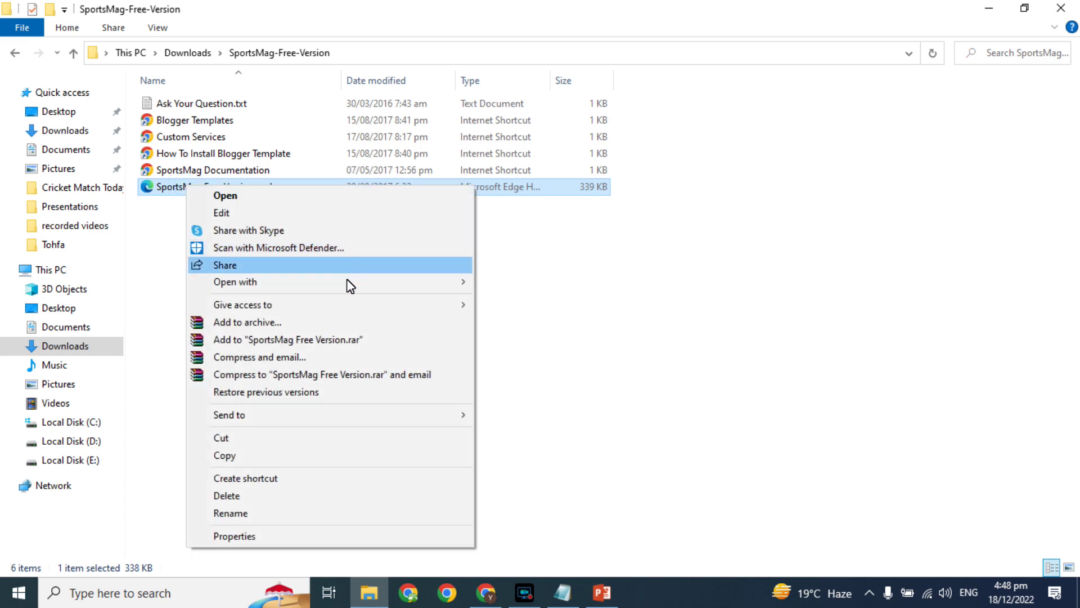
mouse_move(446, 294)
click(494, 317)
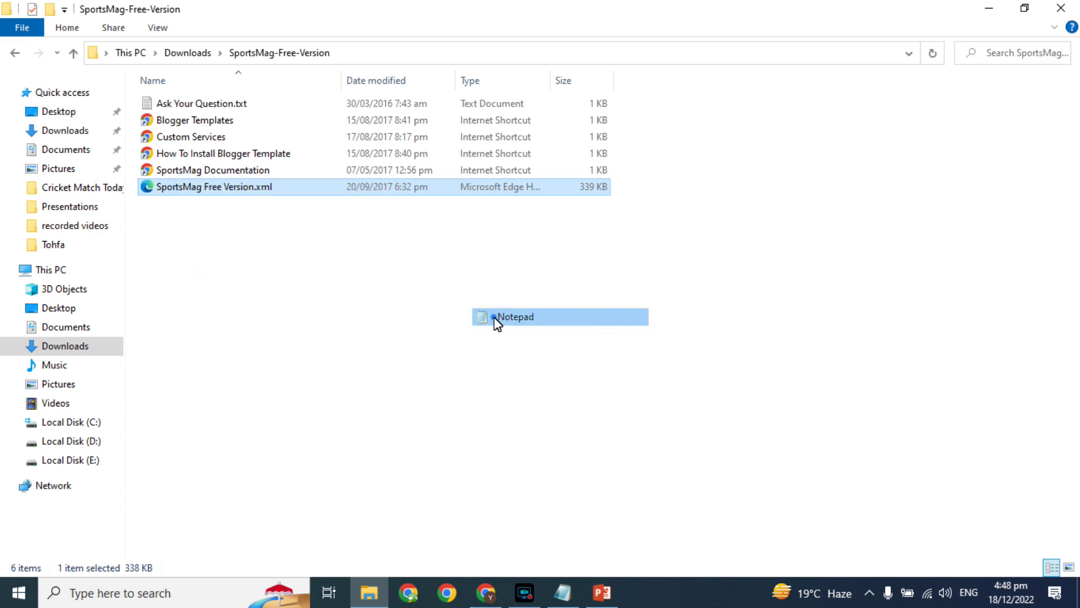
click(582, 82)
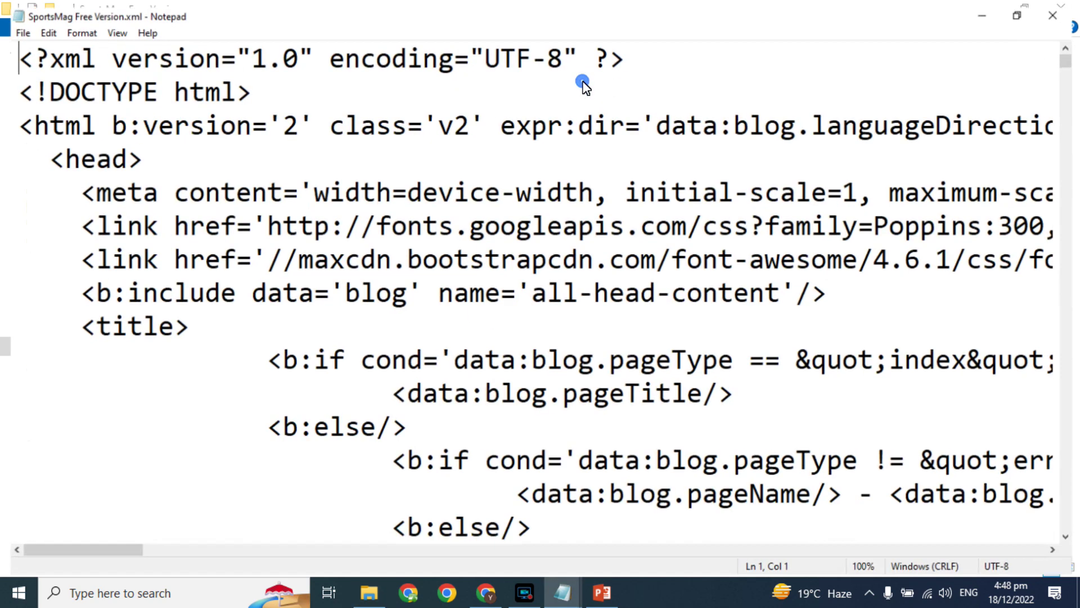
key(ctrl+a)
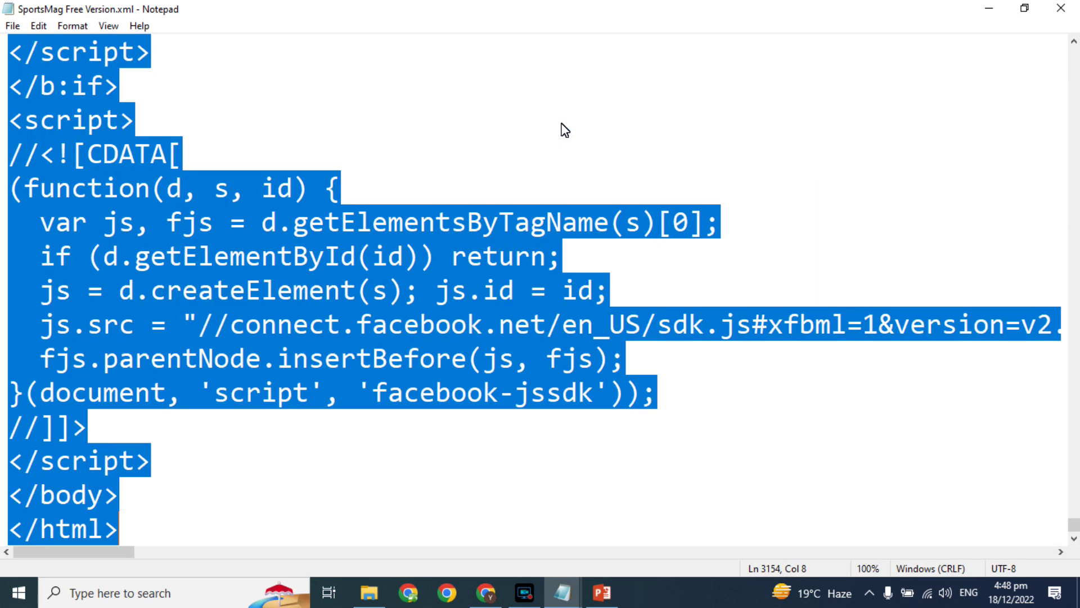
- Switch to Blogger in Chrome, replace the Cricket Match Today theme's entire HTML with the copied SportsMag code, and save it
click(486, 593)
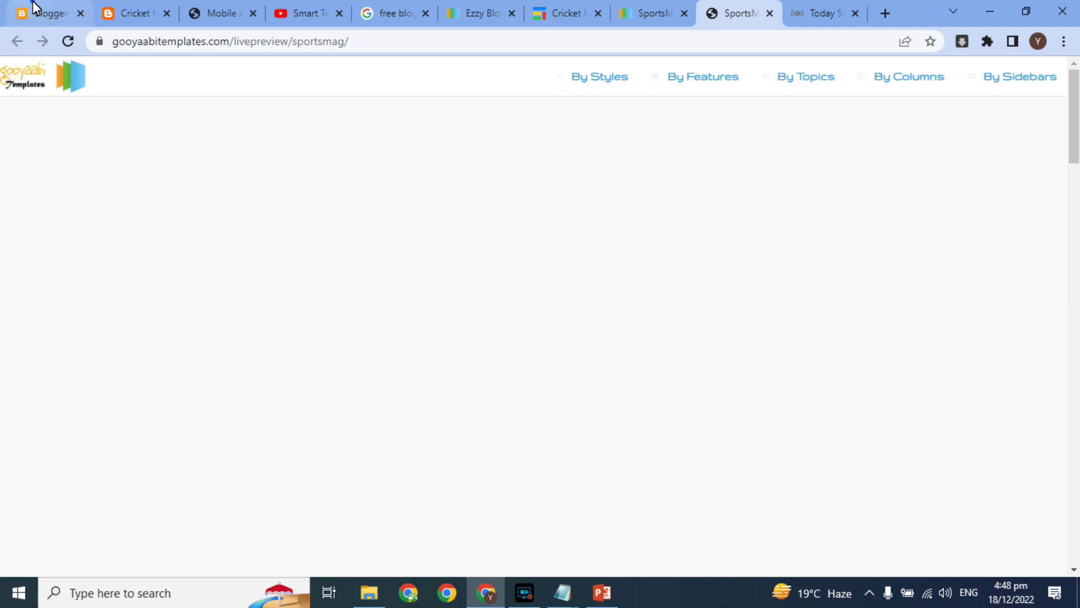
click(32, 2)
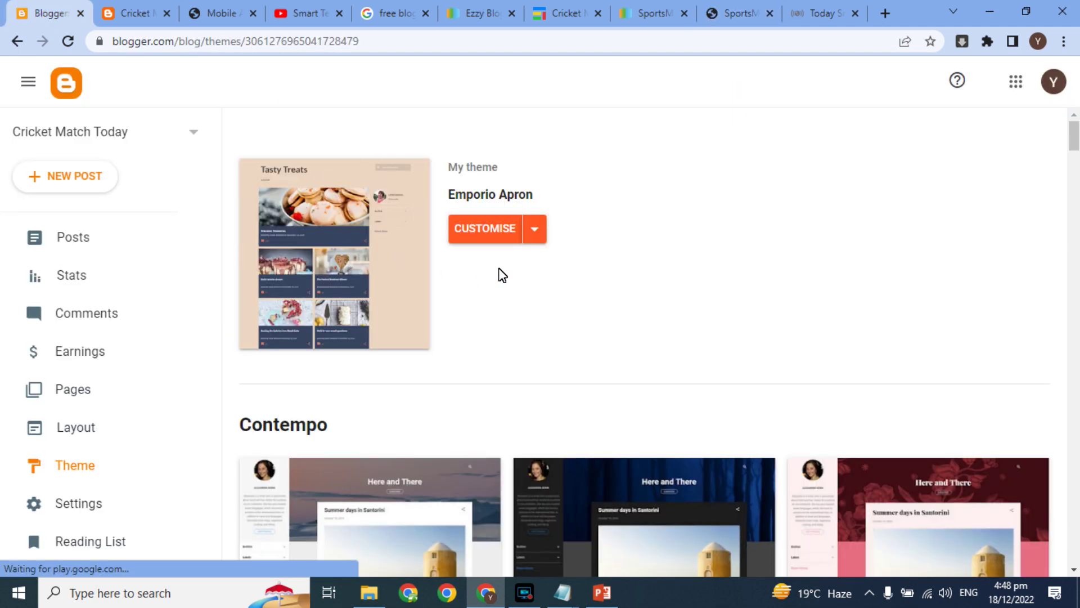
click(534, 237)
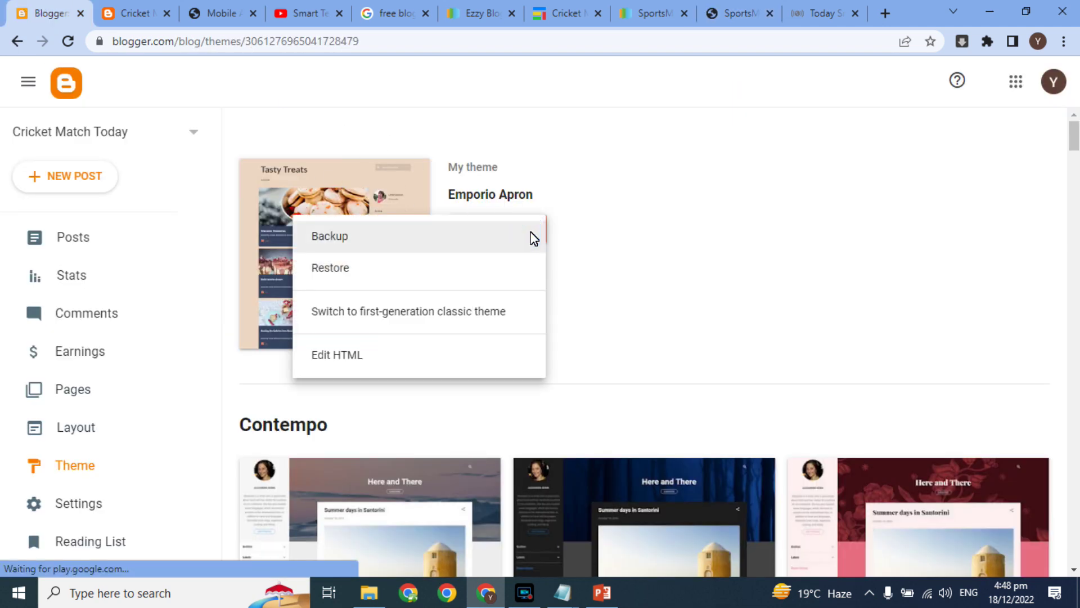
click(352, 358)
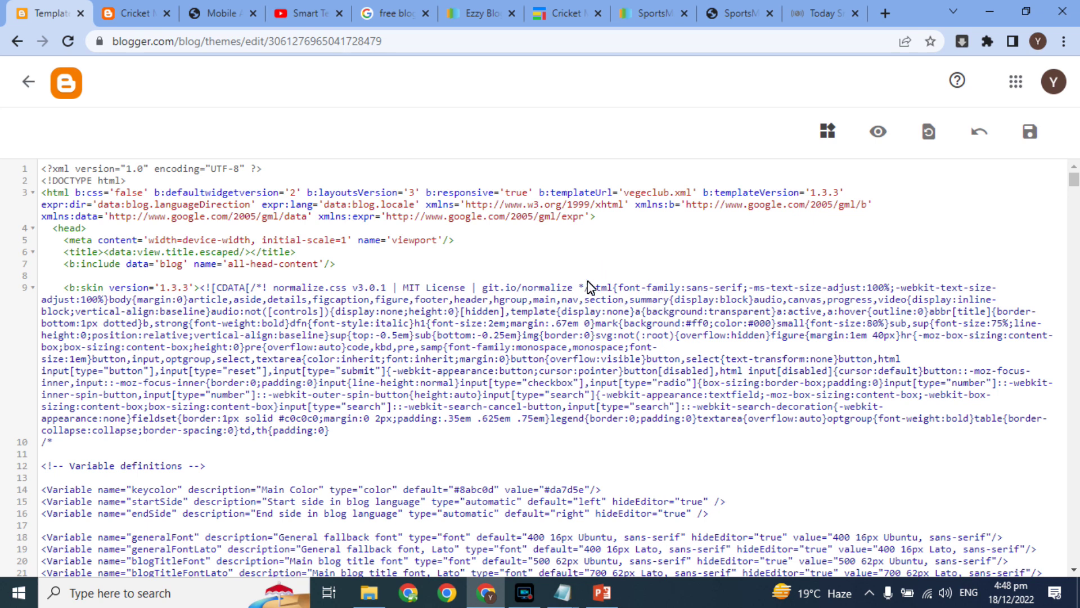
key(ctrl+a)
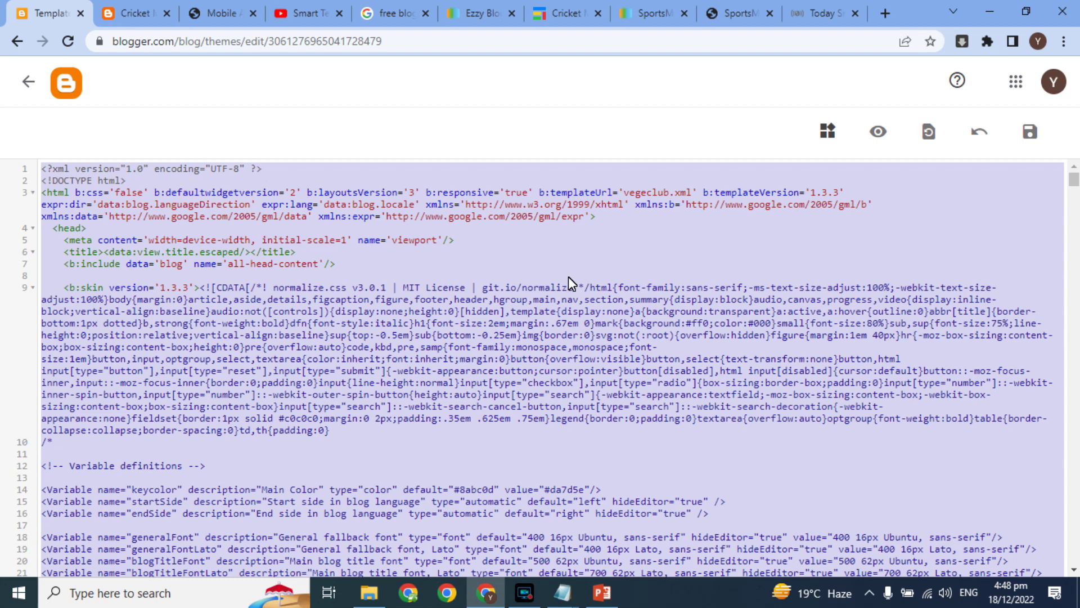
key(ctrl+v)
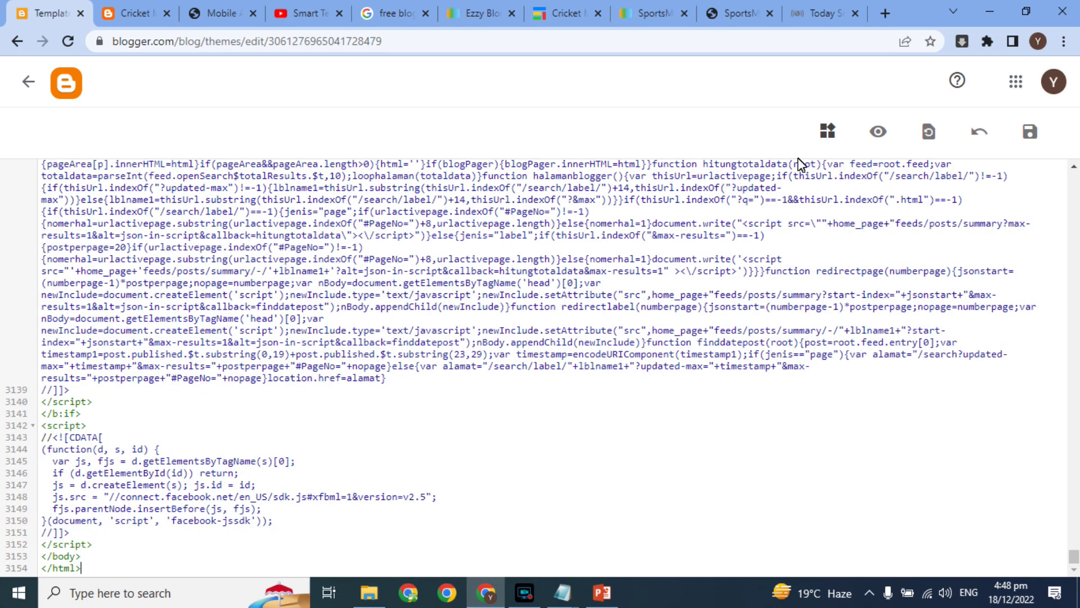
click(1036, 133)
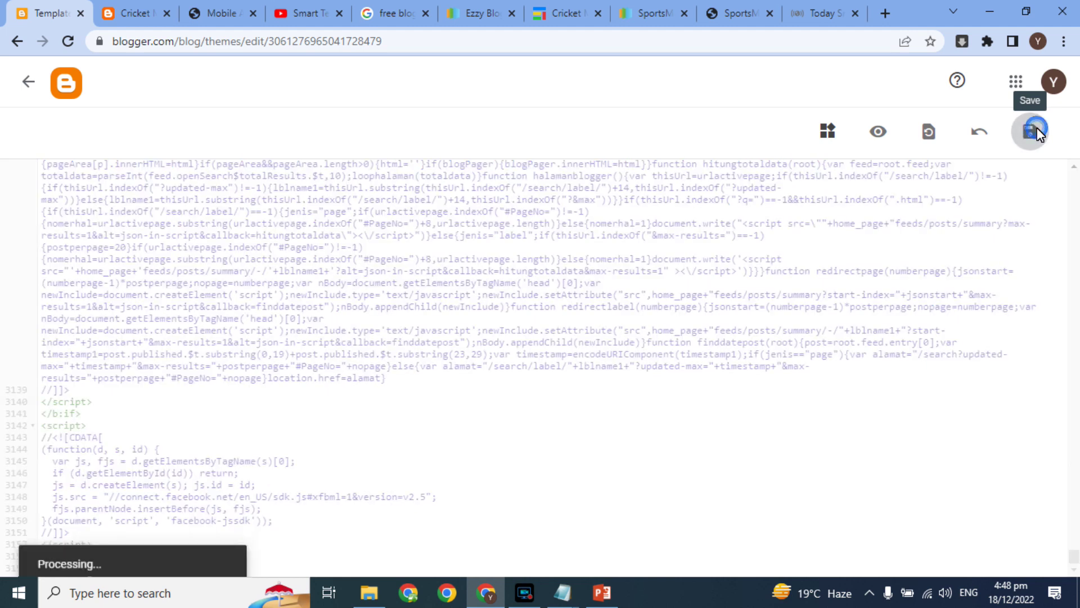
- Check the SportsMag live preview and the preview image on its template page, and return to the theme's HTML editor
click(656, 13)
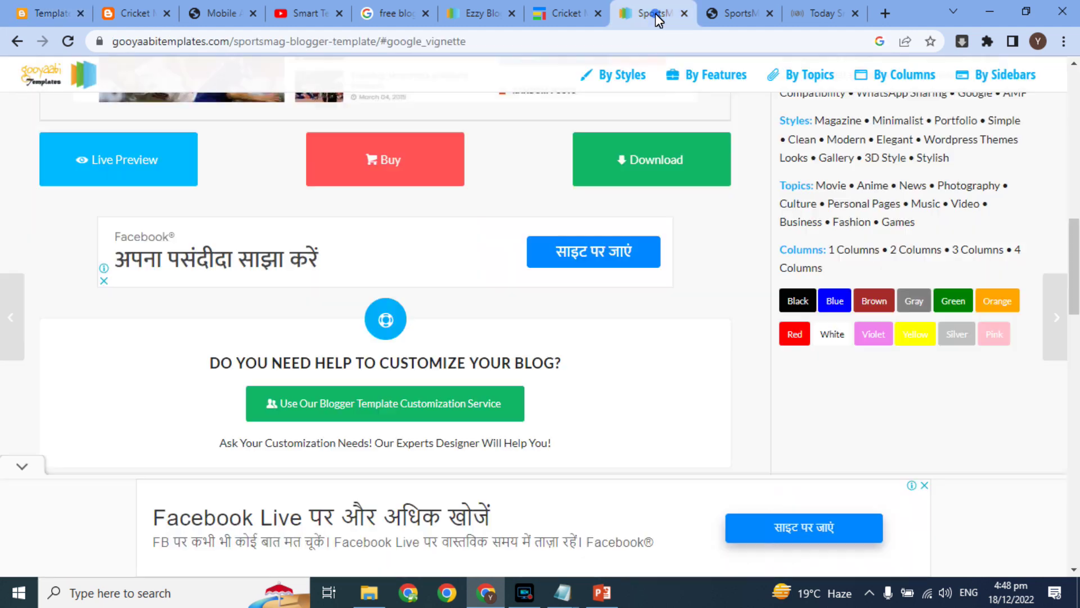
click(726, 8)
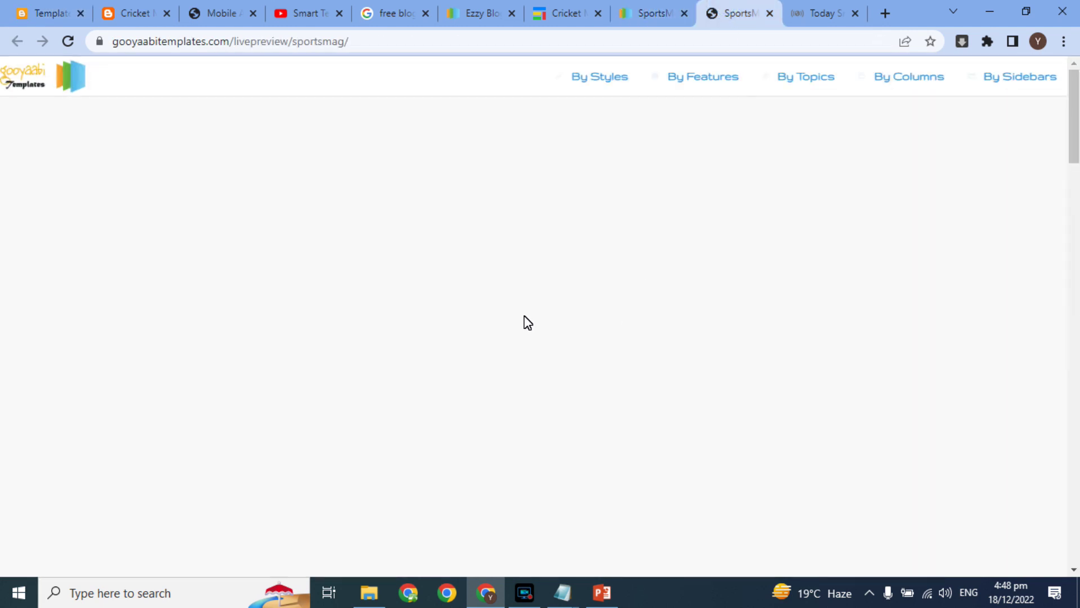
drag(1074, 113, 1074, 449)
click(647, 12)
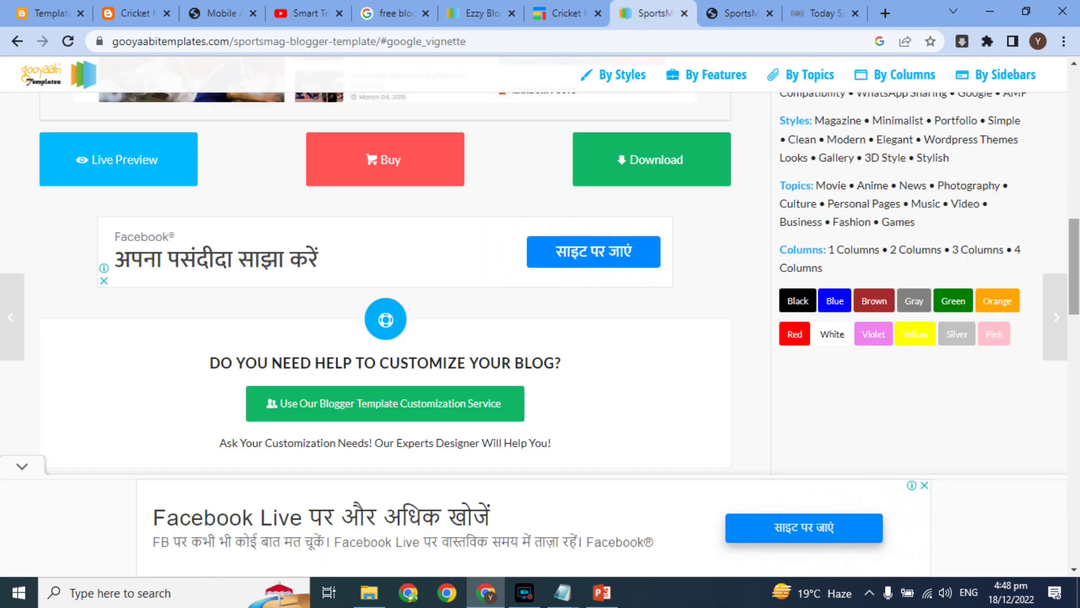
drag(1076, 284, 1071, 213)
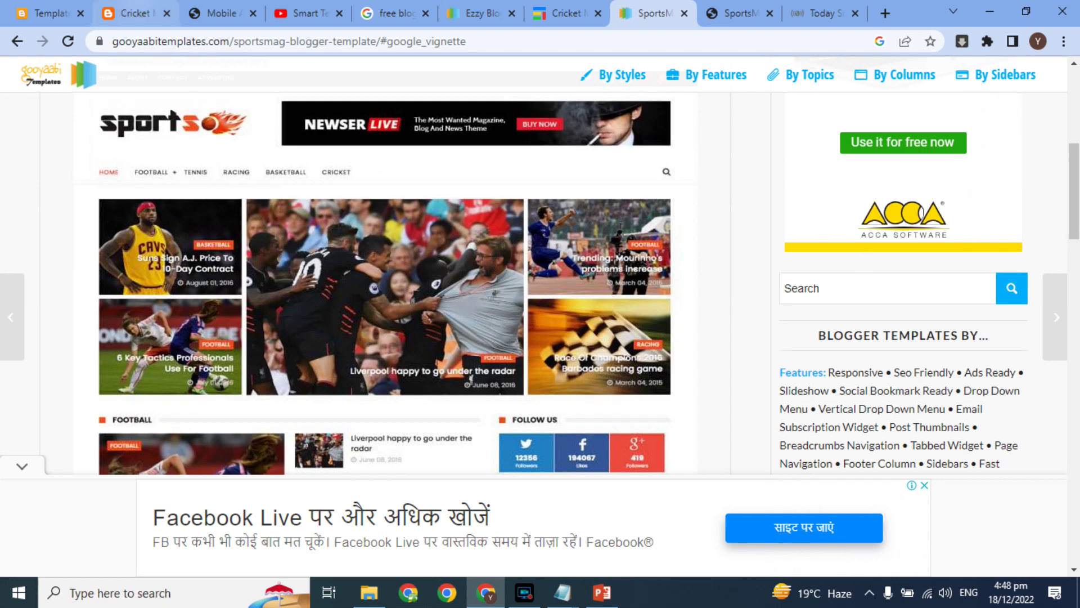
click(138, 14)
click(41, 14)
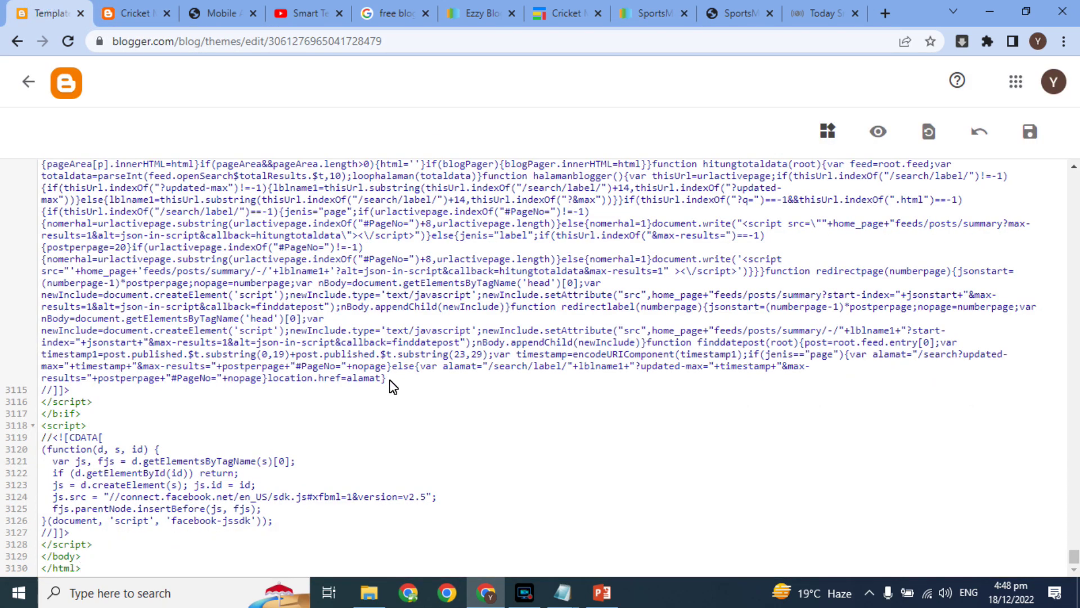
- Compare the Cricket Match Today blog's homepage with the SportsMag preview image and examine the homepage down to its footer
click(125, 10)
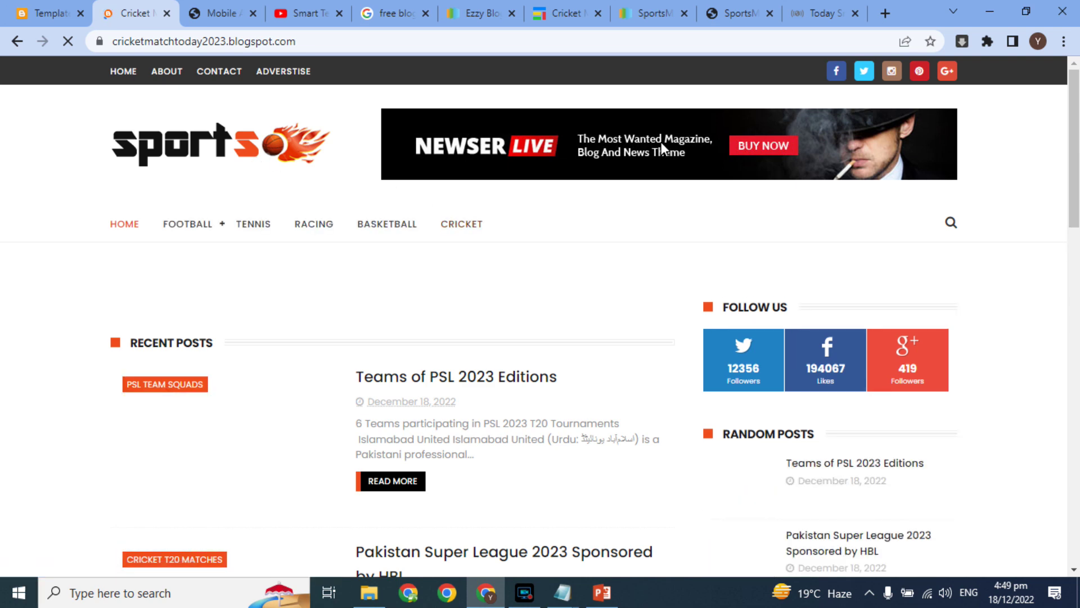
click(664, 8)
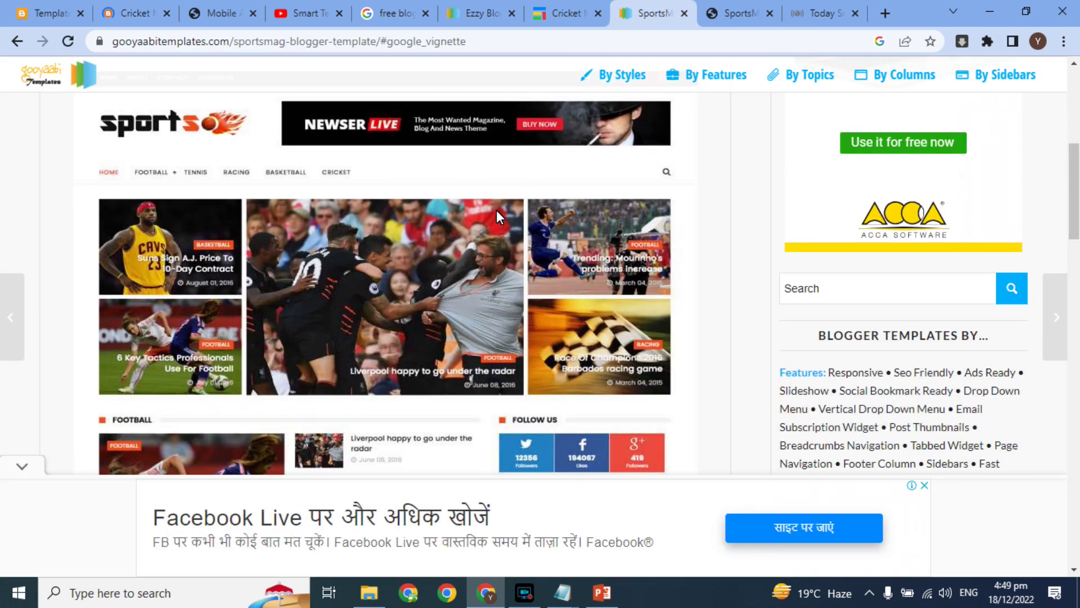
click(124, 8)
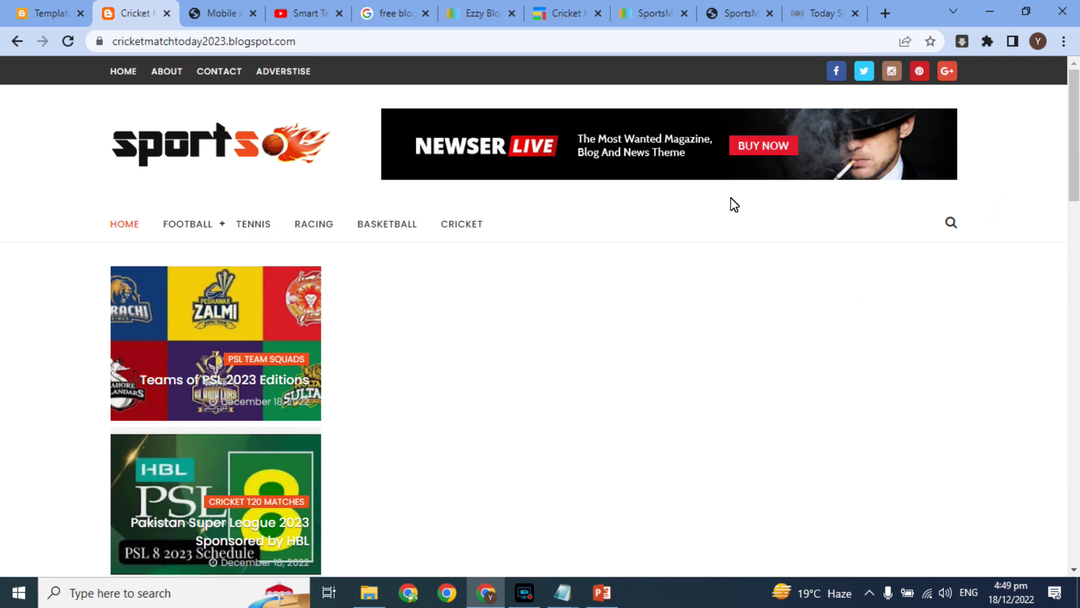
click(654, 8)
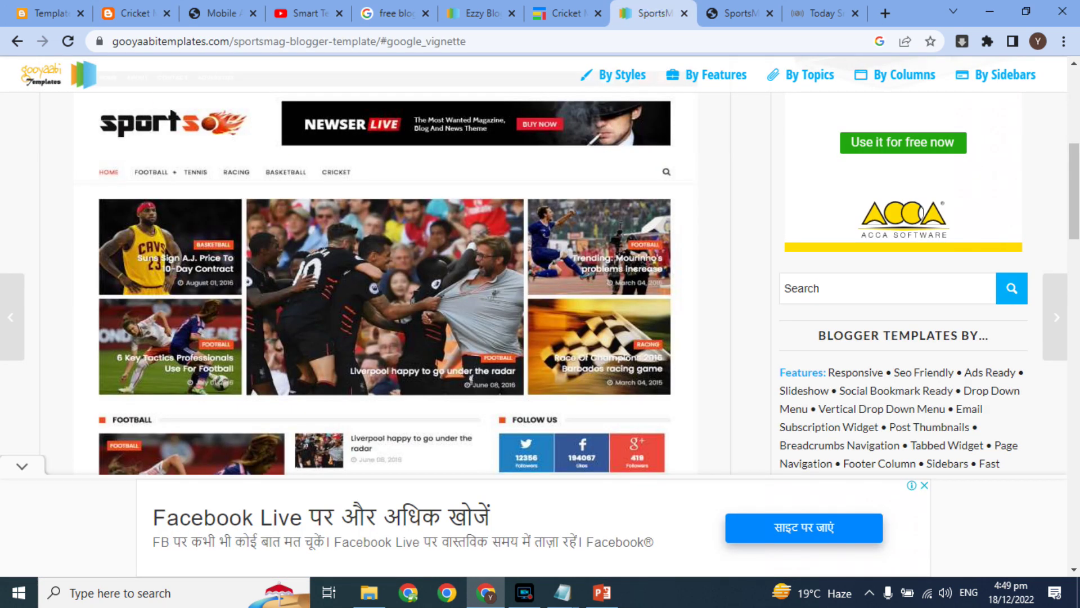
click(135, 13)
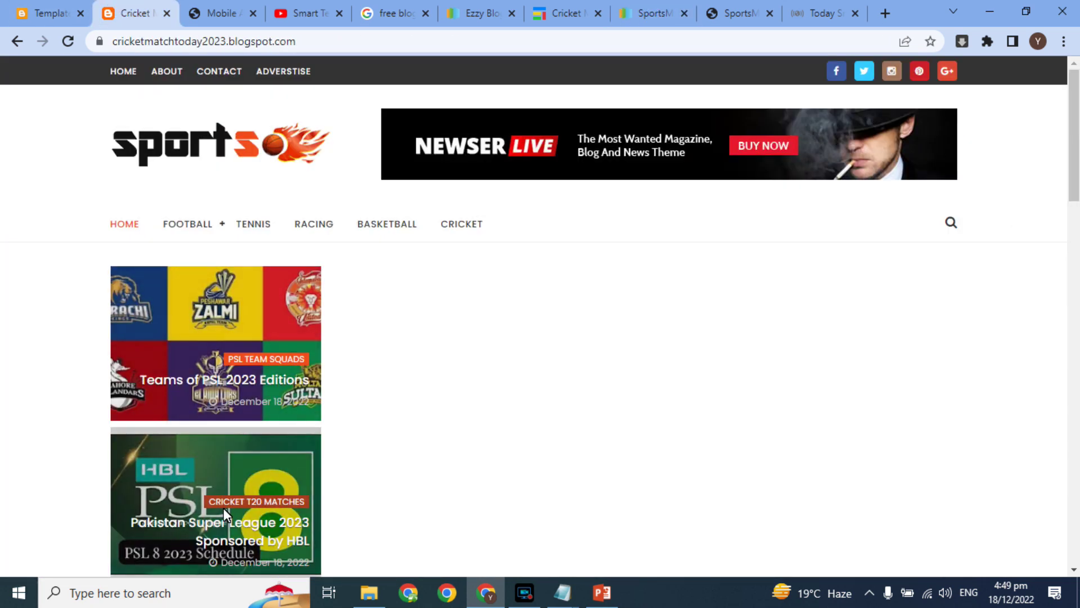
scroll(225, 514, down, 6)
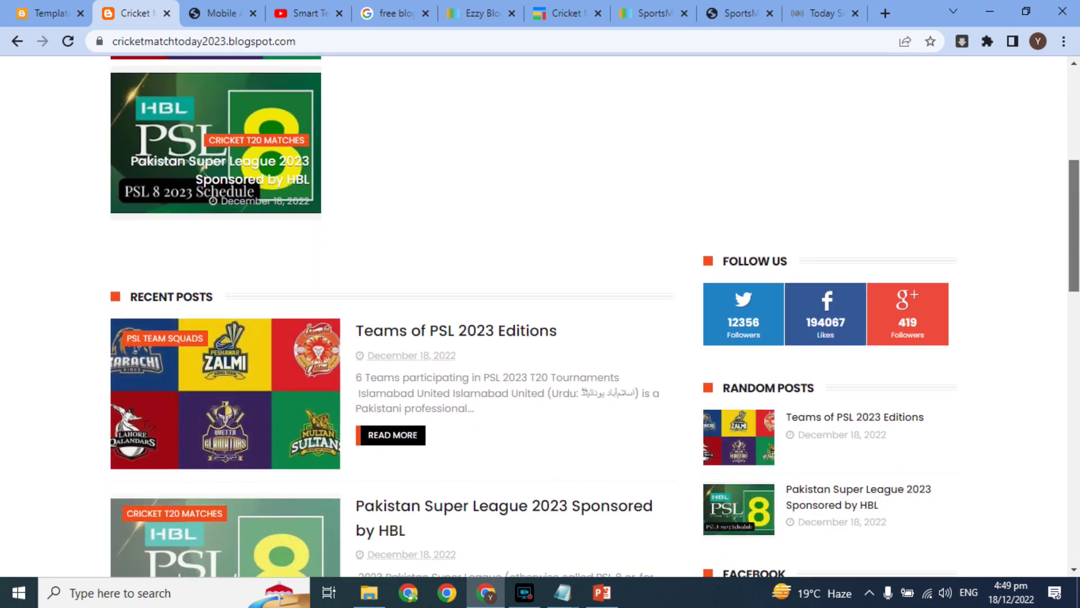
scroll(540, 315, down, 1)
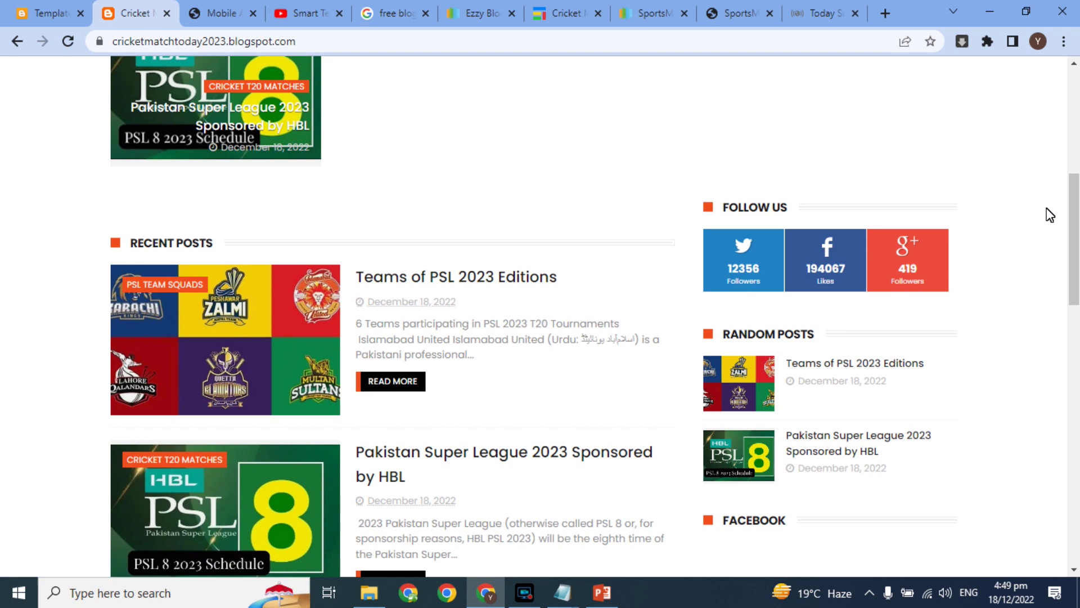
scroll(1074, 217, down, 9)
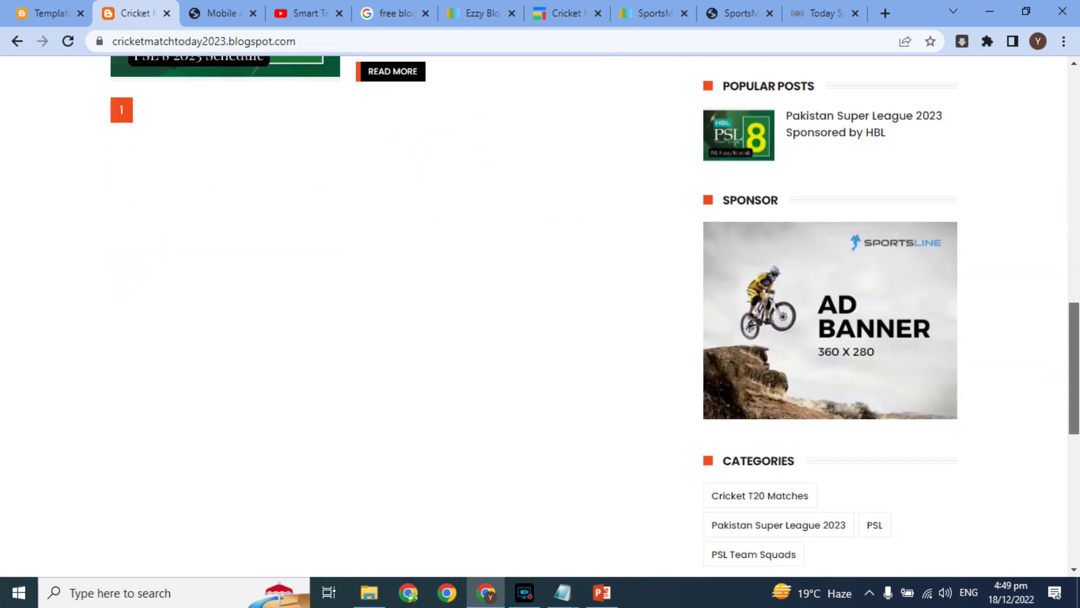
scroll(1074, 369, down, 9)
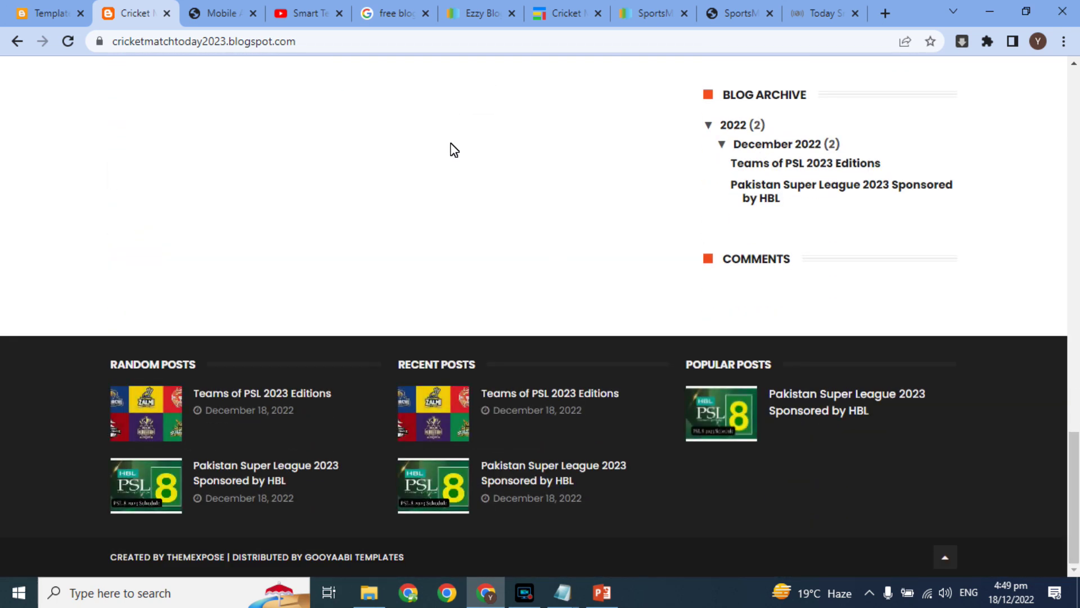
- Leave the theme's HTML editor for the blog's Theme page and open the current theme's additional options
click(37, 12)
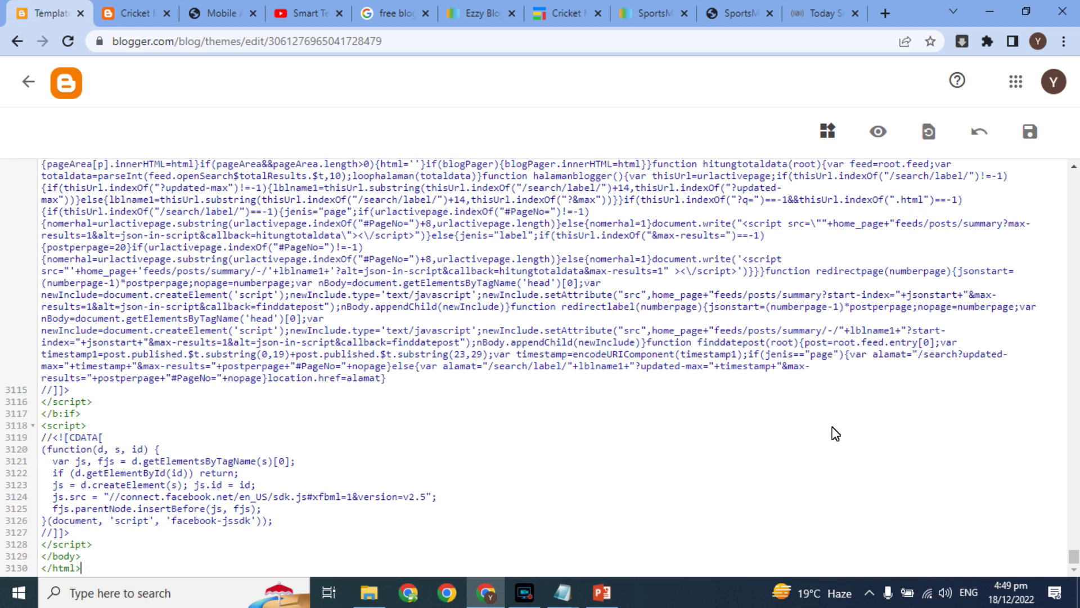
click(29, 81)
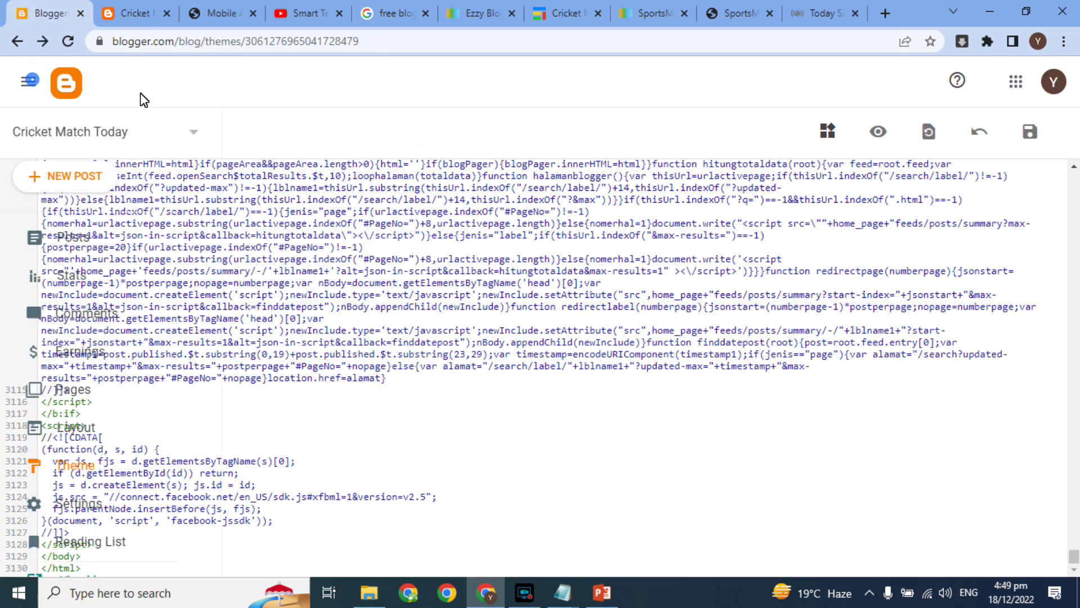
click(541, 227)
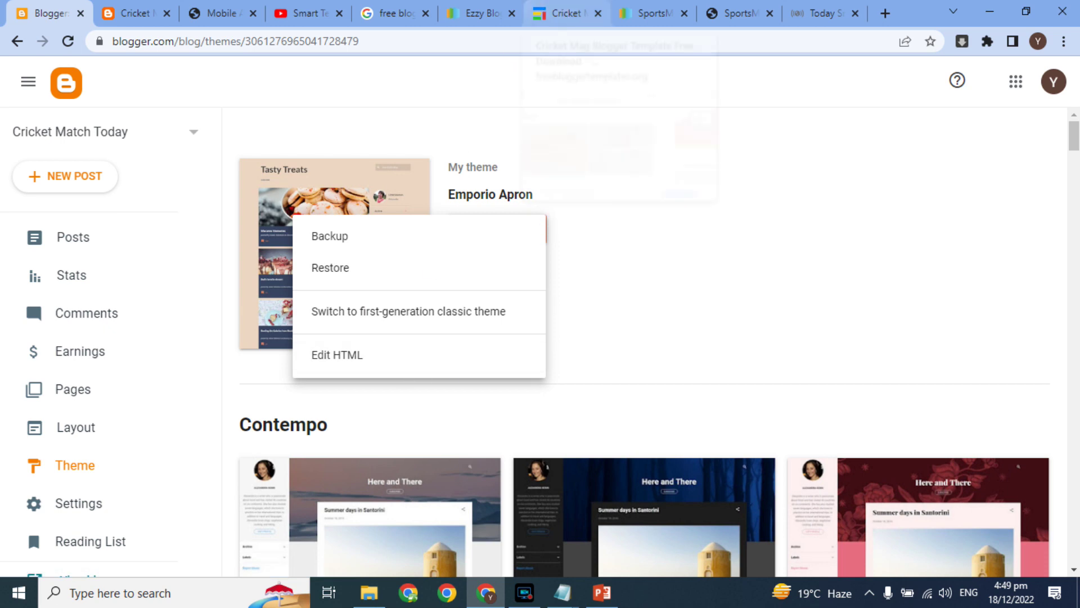
- Download the free version of the Ezzy Blogger Template and show the downloaded zip file in its folder
click(482, 12)
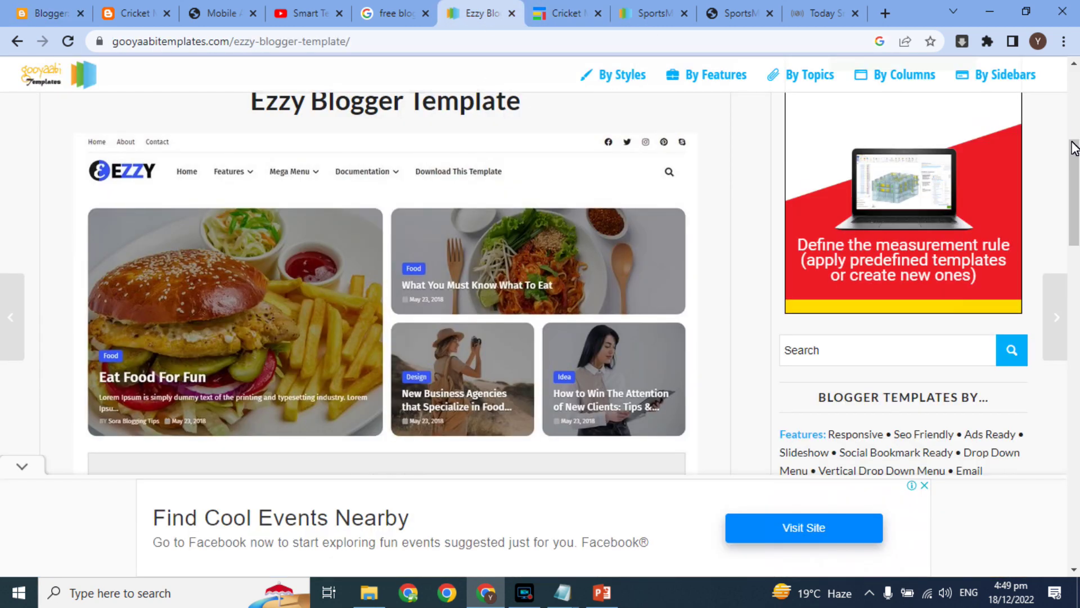
scroll(755, 326, down, 5)
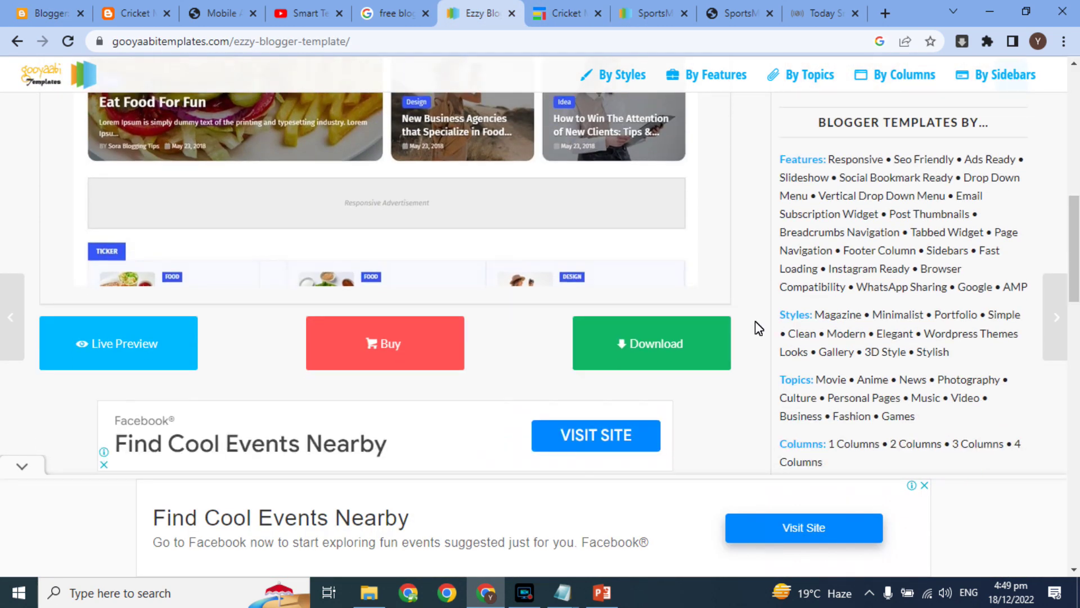
click(650, 345)
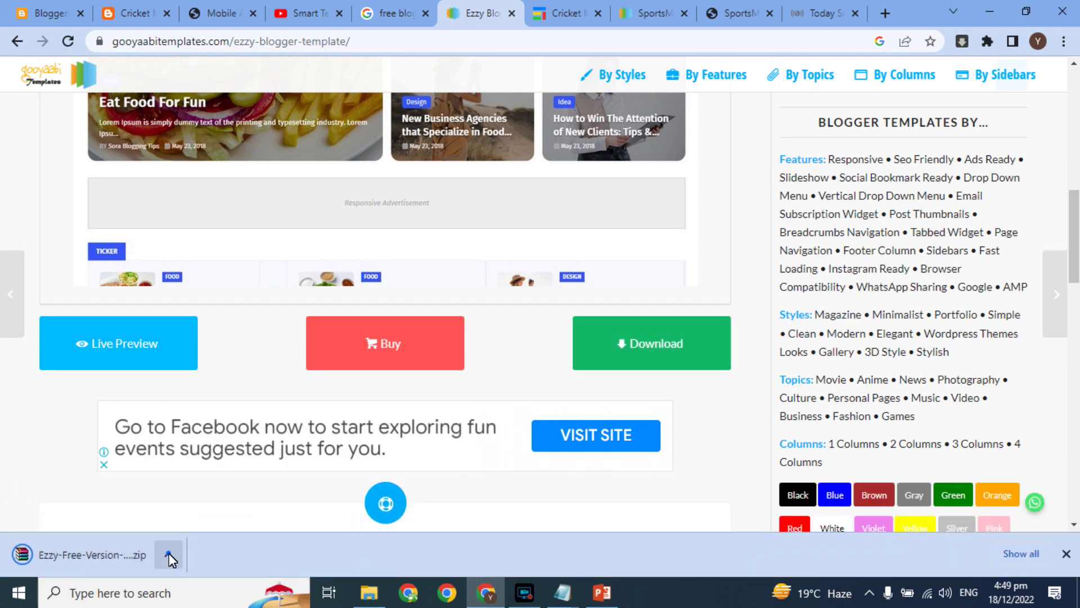
click(168, 554)
click(189, 500)
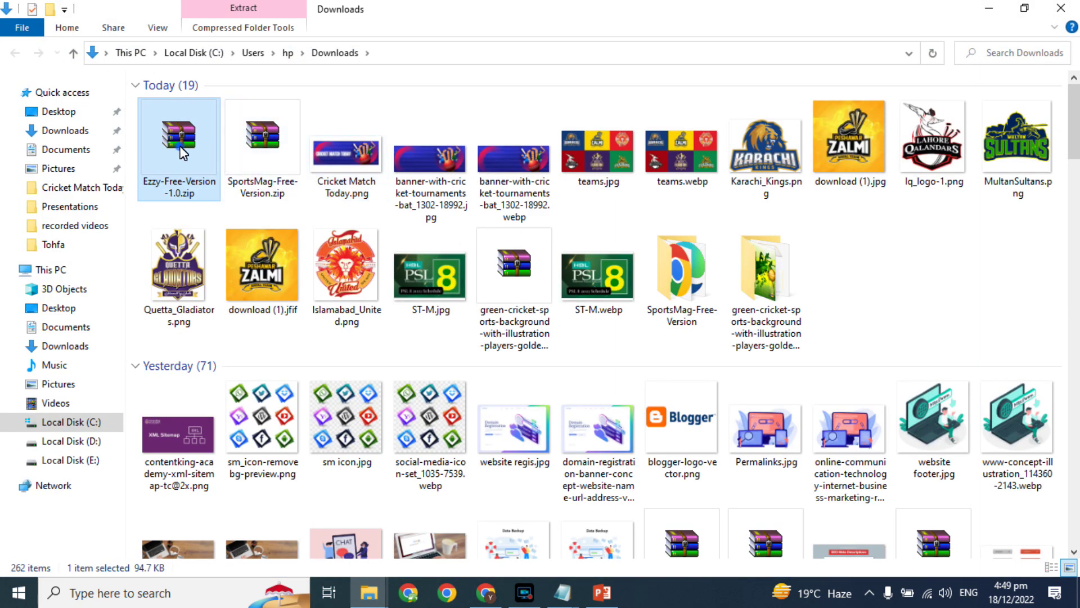
- Open the Ezzy-Free-Version-1.0.zip archive, locate the Ezzy Free Version 1.0.xml template file inside it, and close the archive
double_click(181, 150)
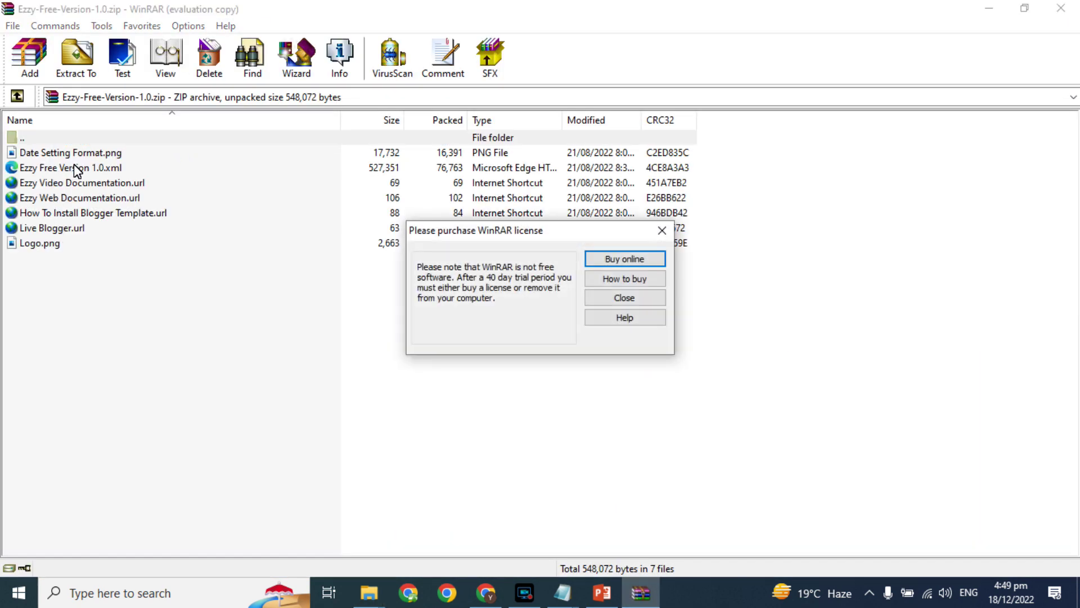
click(620, 295)
click(97, 173)
click(97, 175)
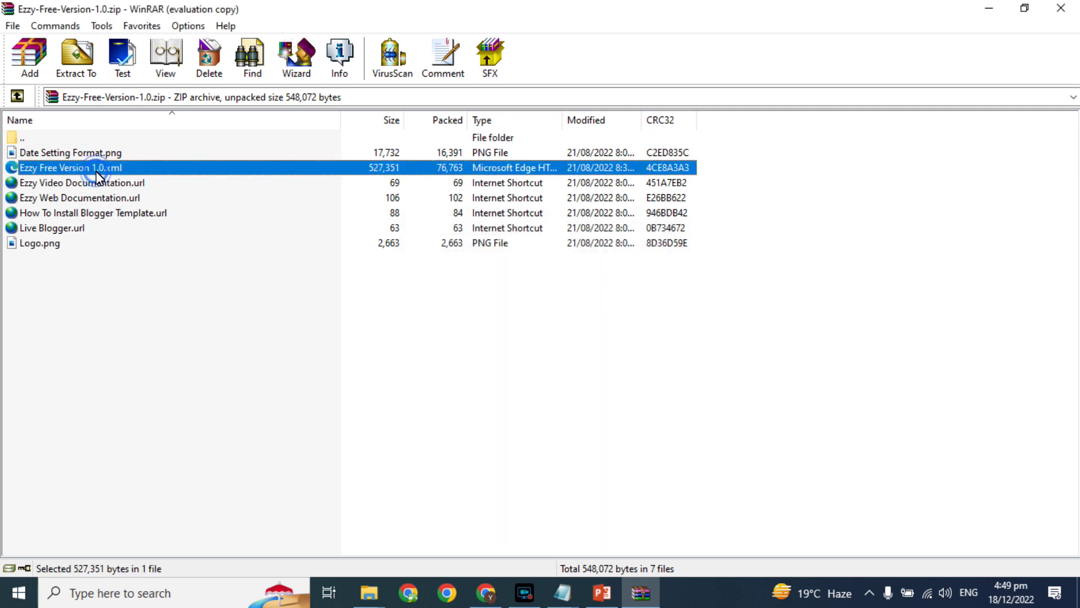
right_click(96, 175)
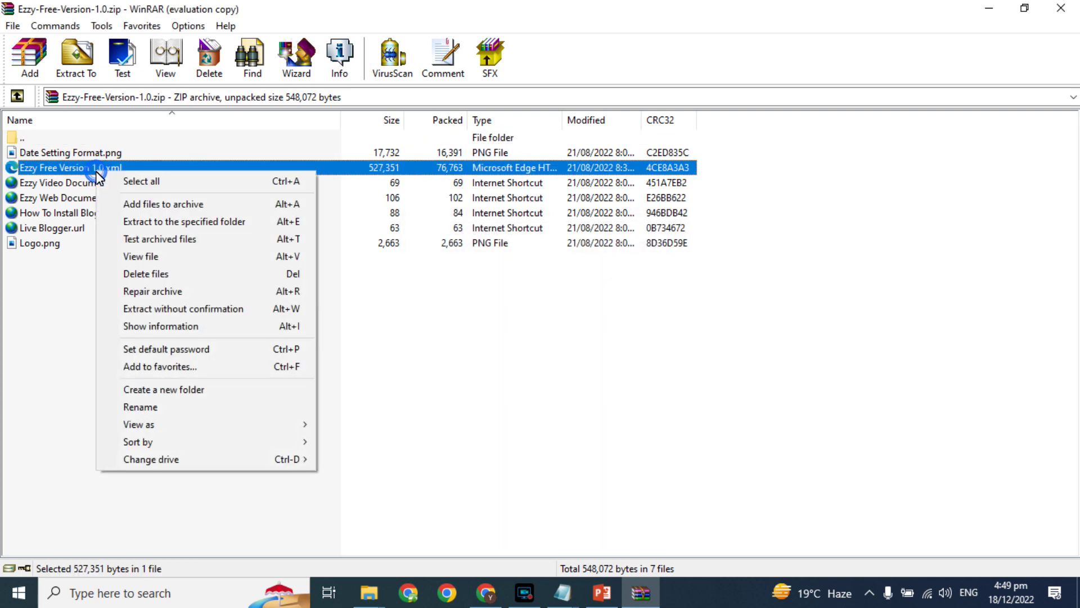
click(67, 356)
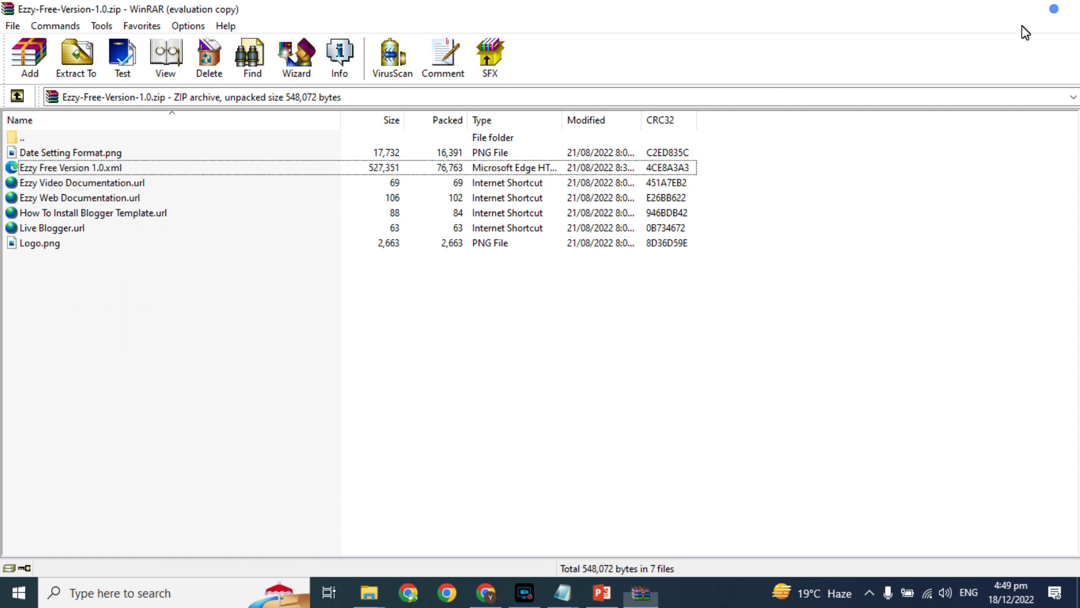
click(1061, 8)
- View the SportsMag Free Version.xml code in Notepad and return to the browser to check the Cricket Match Today homepage from footer to header
mouse_move(563, 592)
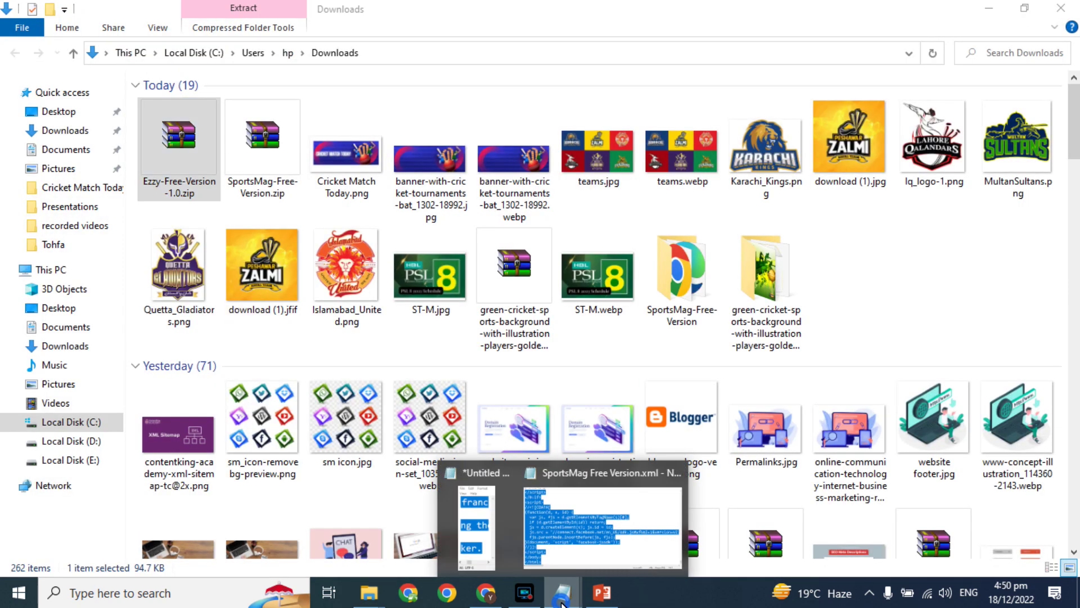
click(597, 527)
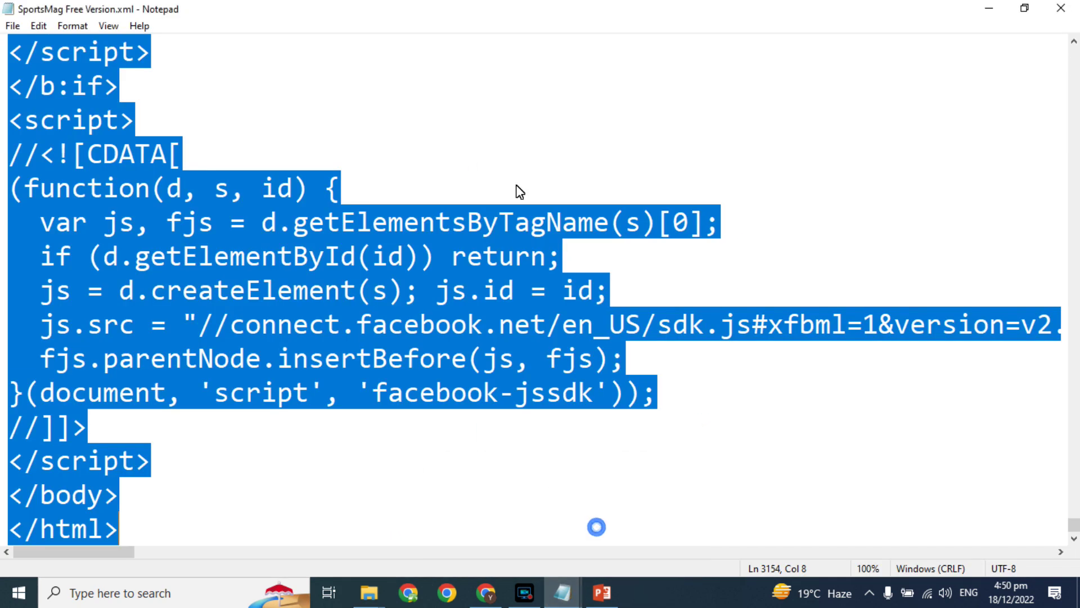
click(488, 601)
click(33, 9)
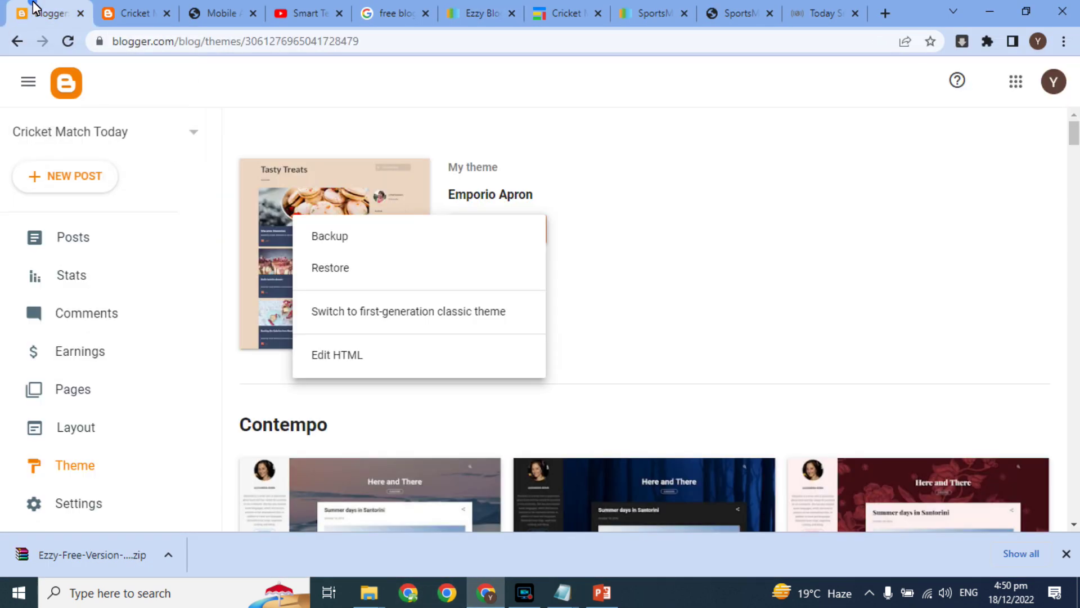
click(113, 10)
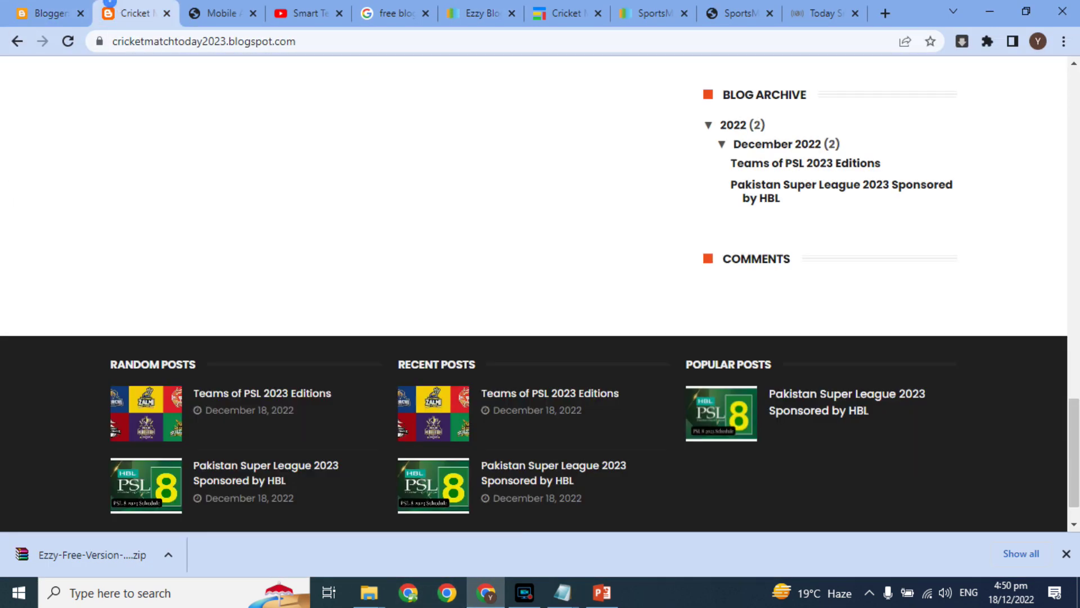
drag(1074, 453, 1074, 124)
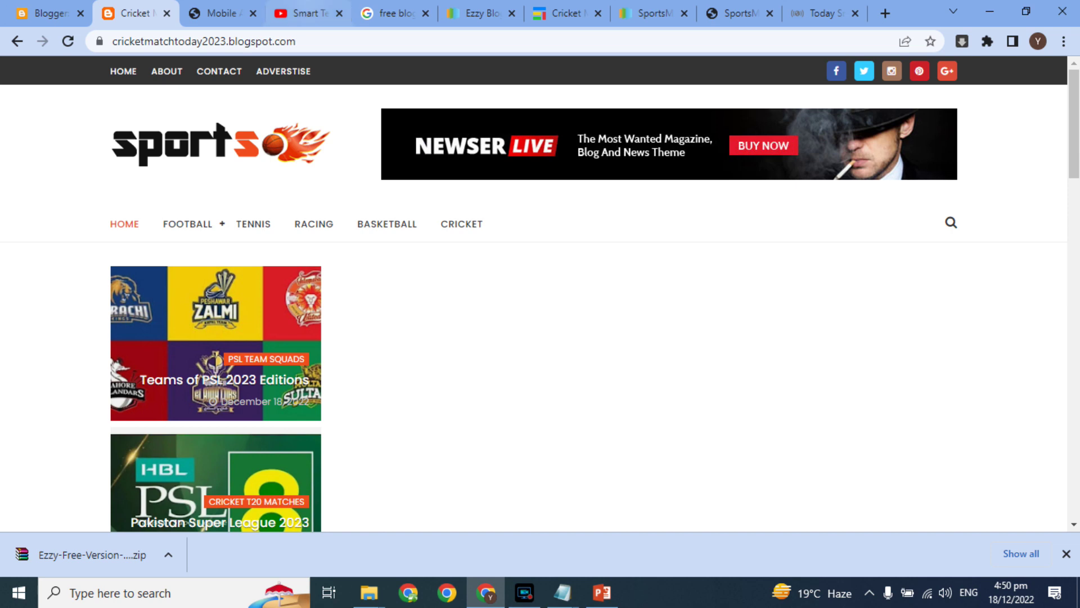
- Show the Smart Tech Expert YouTube channel's playlists page and highlight the channel name
click(309, 8)
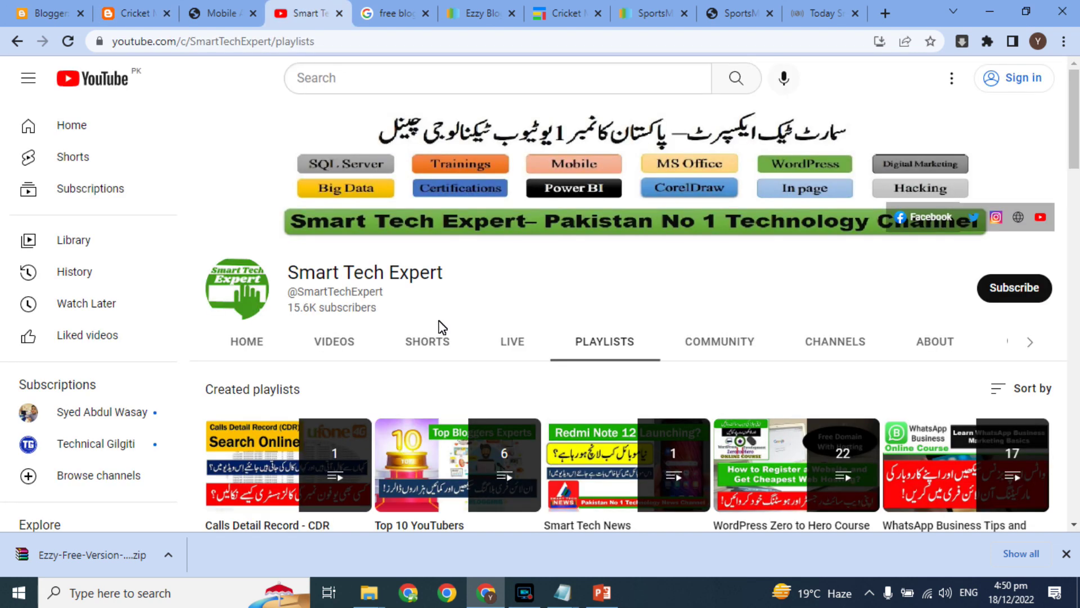
triple_click(401, 272)
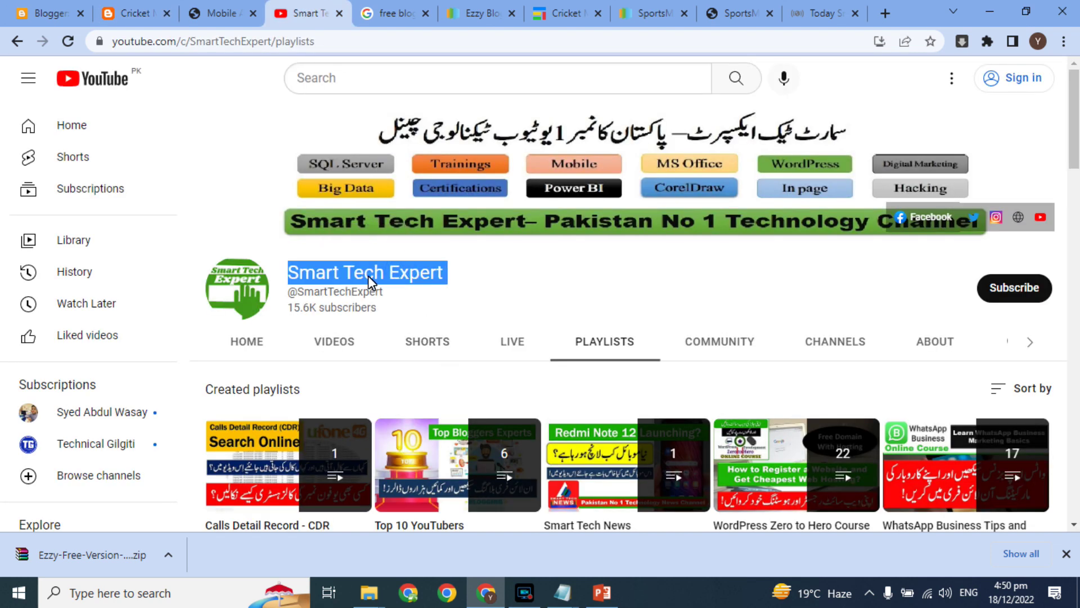